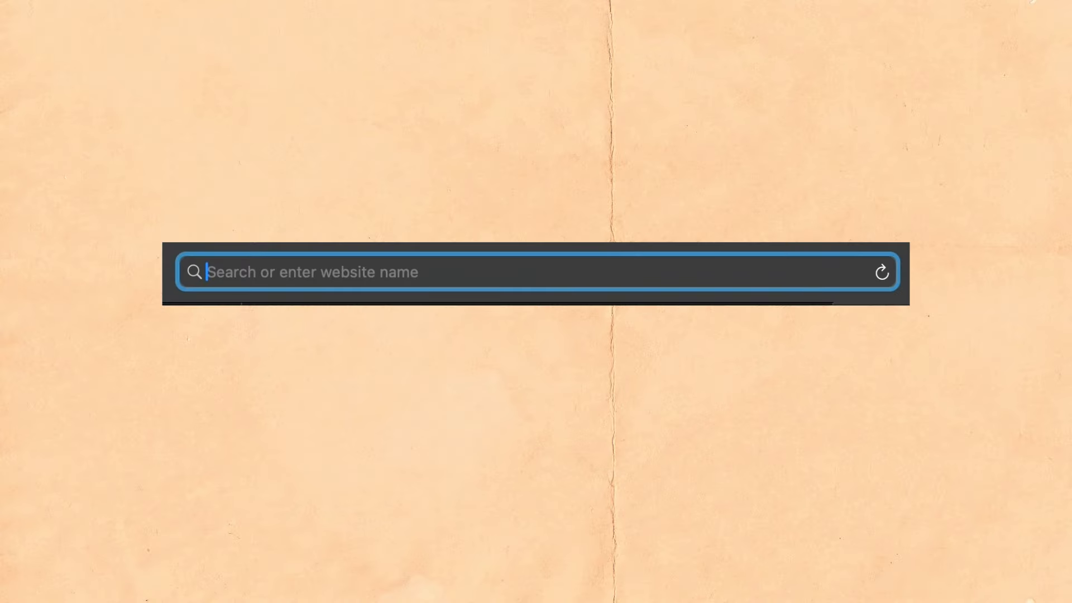
- Open Adobe Express from the Adobe website and browse its menu templates
{"action": "type", "text": "adobe.com/express/"}
{"action": "key", "text": "Return"}
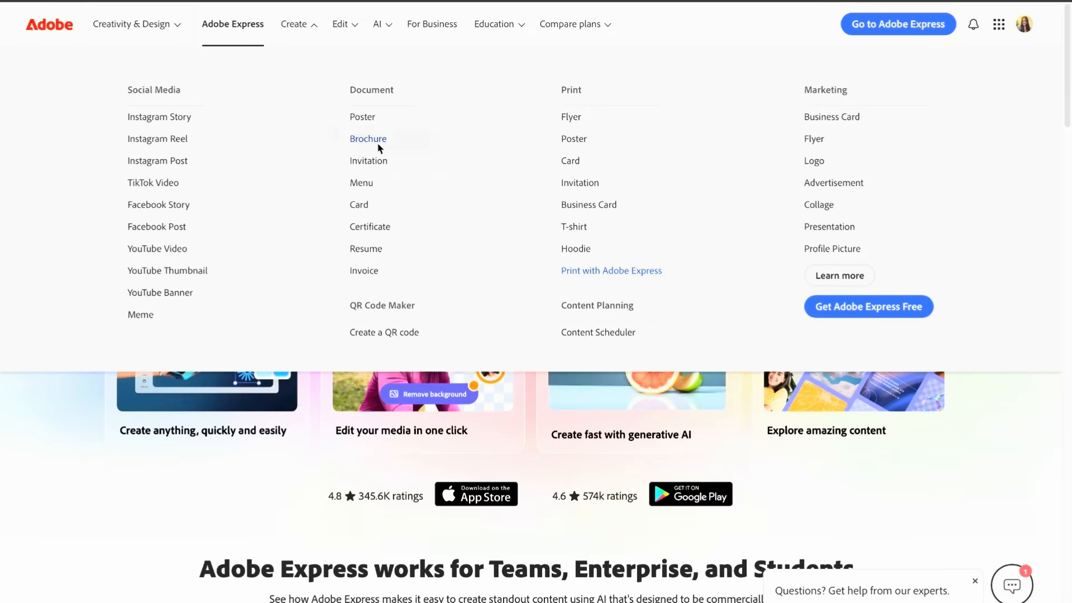
{"action": "left_click", "coordinate": [363, 183]}
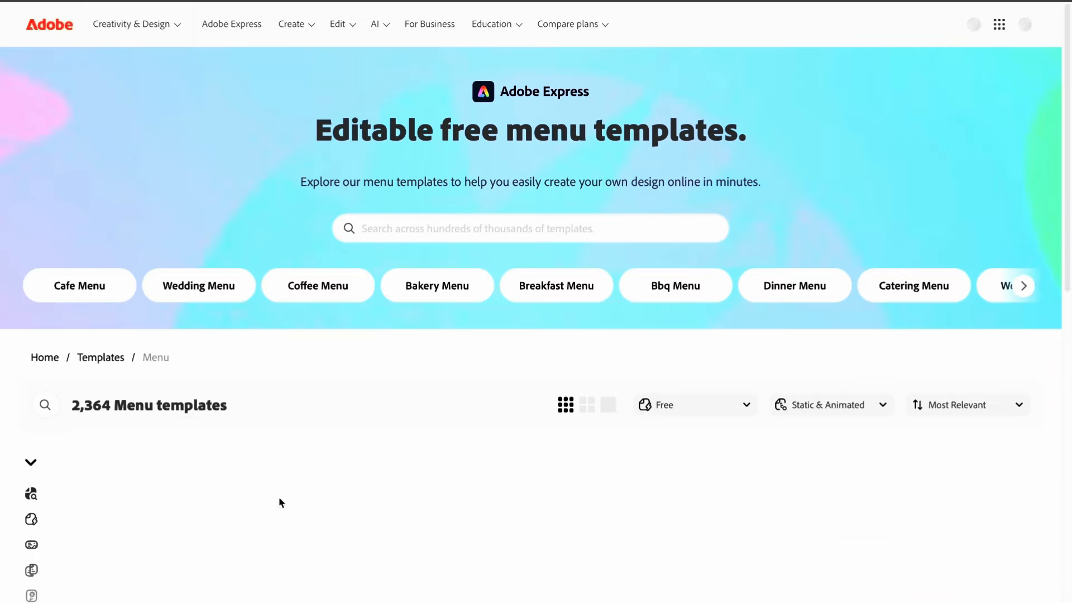
{"action": "scroll", "coordinate": [294, 444], "scroll_direction": "down", "scroll_amount": 4}
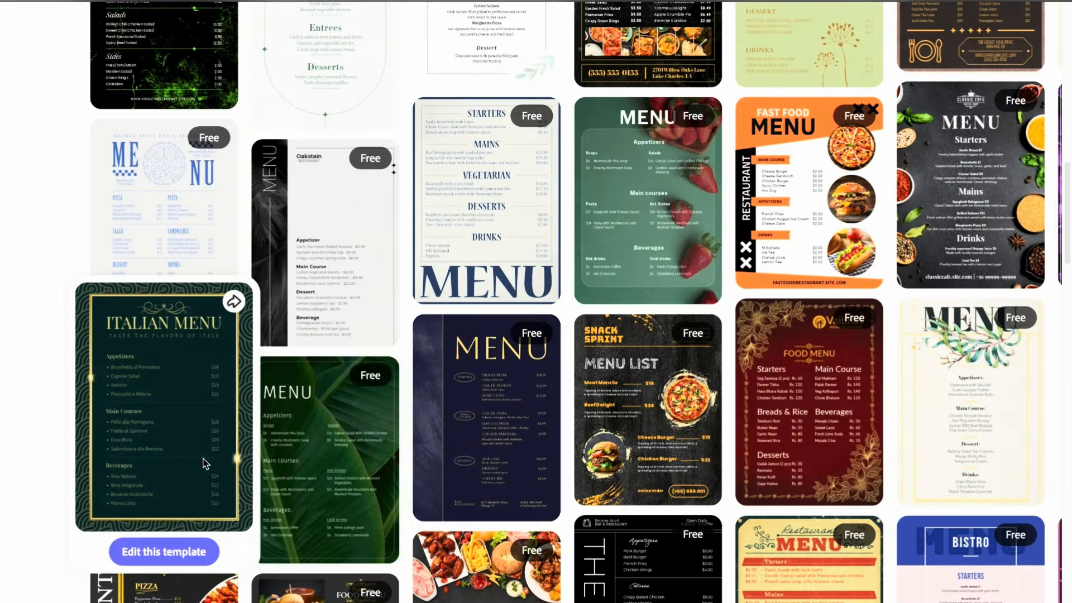
{"action": "scroll", "coordinate": [455, 422], "scroll_direction": "down", "scroll_amount": 10}
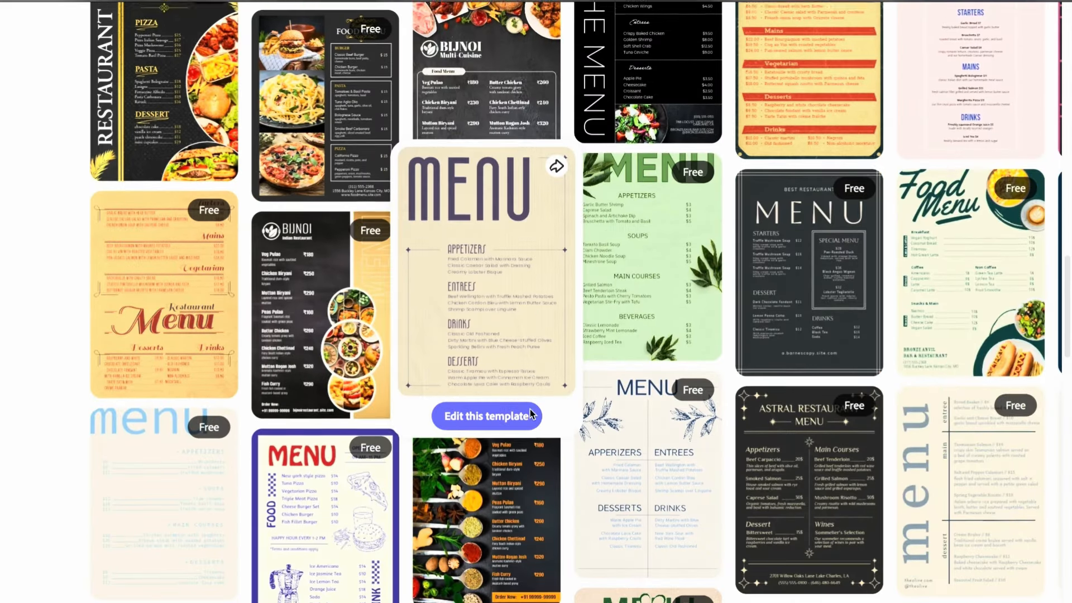
{"action": "scroll", "coordinate": [670, 374], "scroll_direction": "down", "scroll_amount": 20}
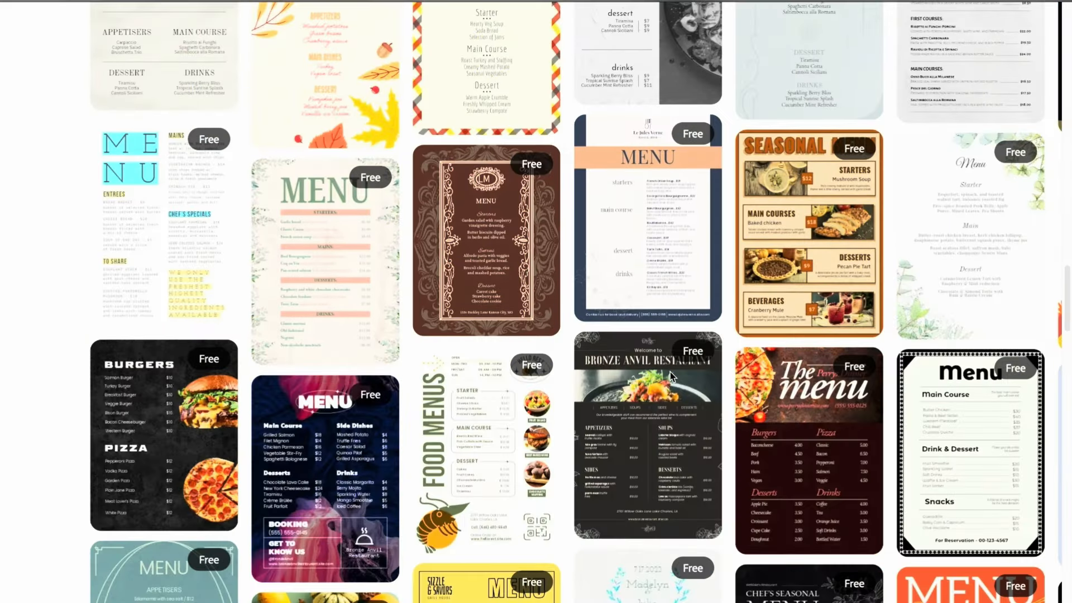
{"action": "scroll", "coordinate": [670, 371], "scroll_direction": "down", "scroll_amount": 20}
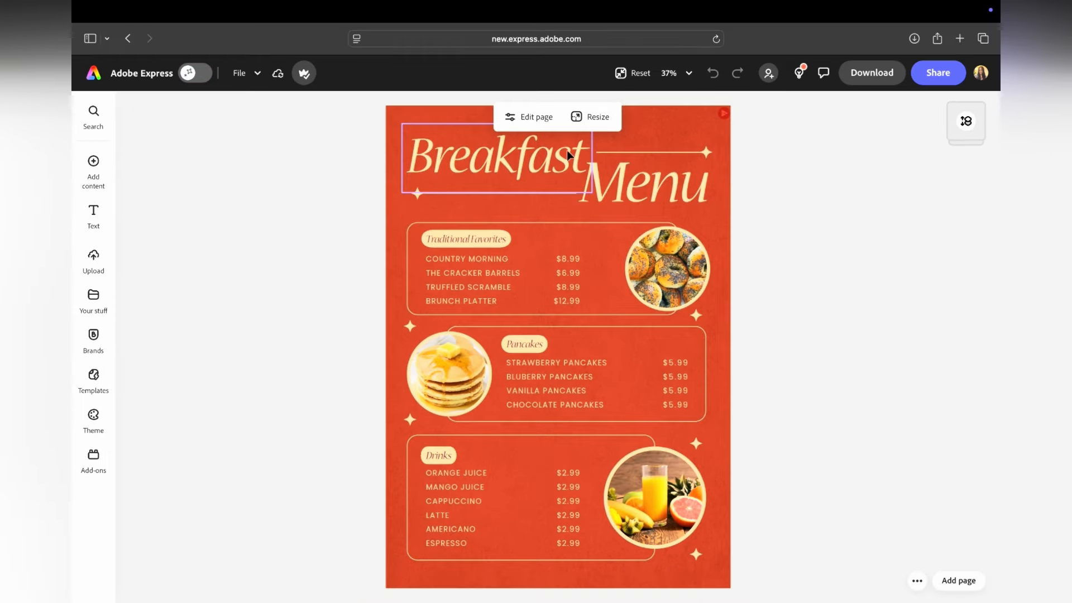
- Replace the large script Breakfast Menu title with a small centred BREAKFAST MENU heading between the decorative lines
{"action": "left_click", "coordinate": [566, 155]}
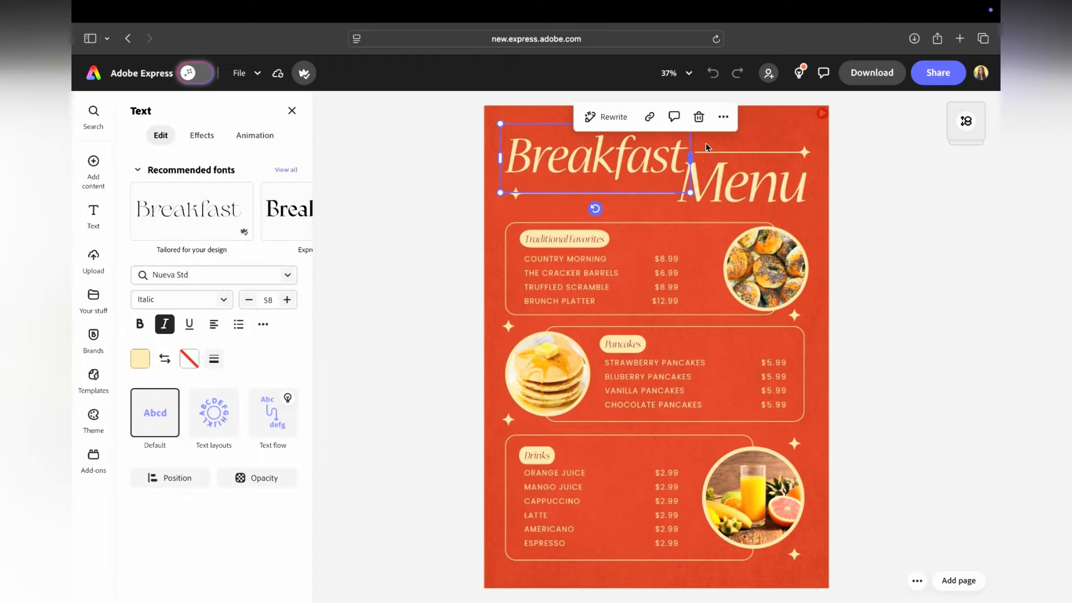
{"action": "left_click", "coordinate": [698, 116]}
{"action": "left_click", "coordinate": [742, 183]}
{"action": "left_click", "coordinate": [699, 116]}
{"action": "left_click_drag", "start_coordinate": [845, 168], "coordinate": [773, 142]}
{"action": "left_click_drag", "start_coordinate": [797, 151], "coordinate": [776, 184]}
{"action": "left_click", "coordinate": [673, 117]}
{"action": "left_click", "coordinate": [522, 193]}
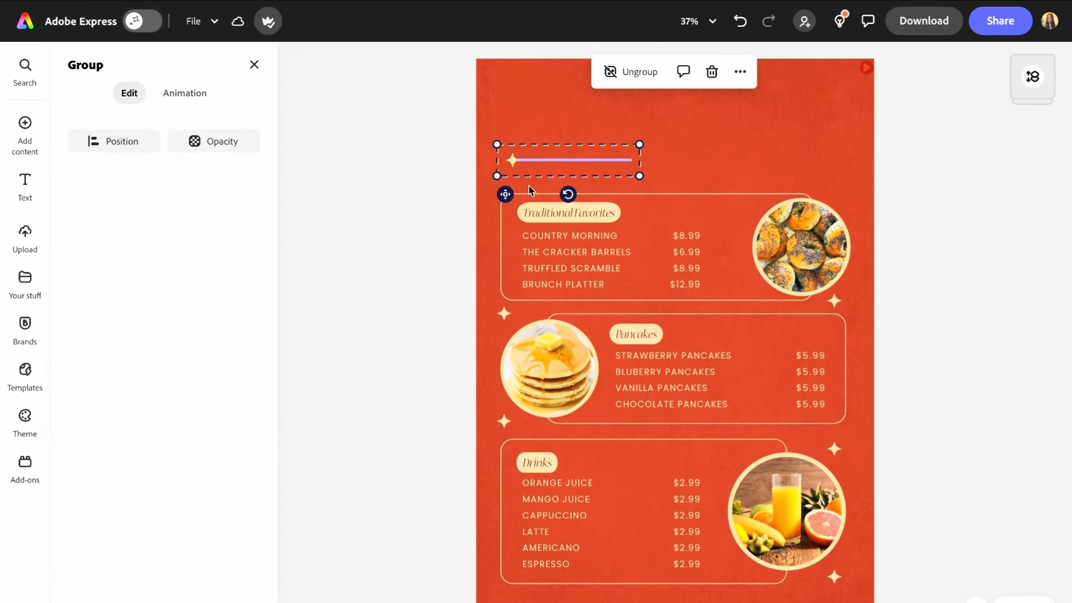
{"action": "key", "text": "ctrl+z"}
{"action": "key", "text": "ctrl+z"}
{"action": "key", "text": "ctrl+z"}
{"action": "key", "text": "ctrl+z"}
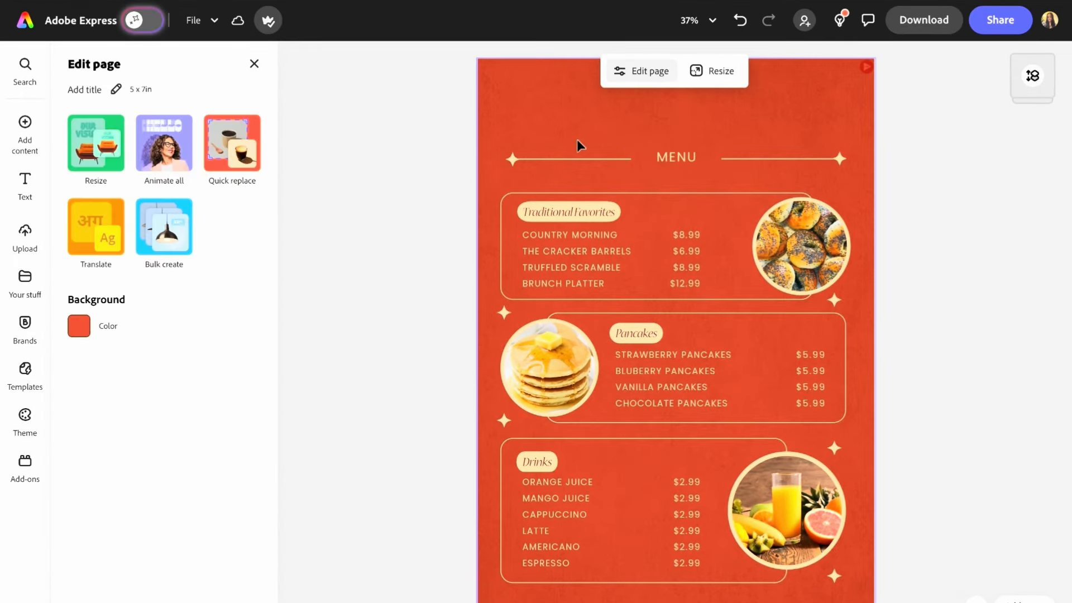
{"action": "key", "text": "ctrl+z"}
{"action": "key", "text": "ctrl+z"}
{"action": "key", "text": "ctrl+z"}
{"action": "key", "text": "ctrl+z"}
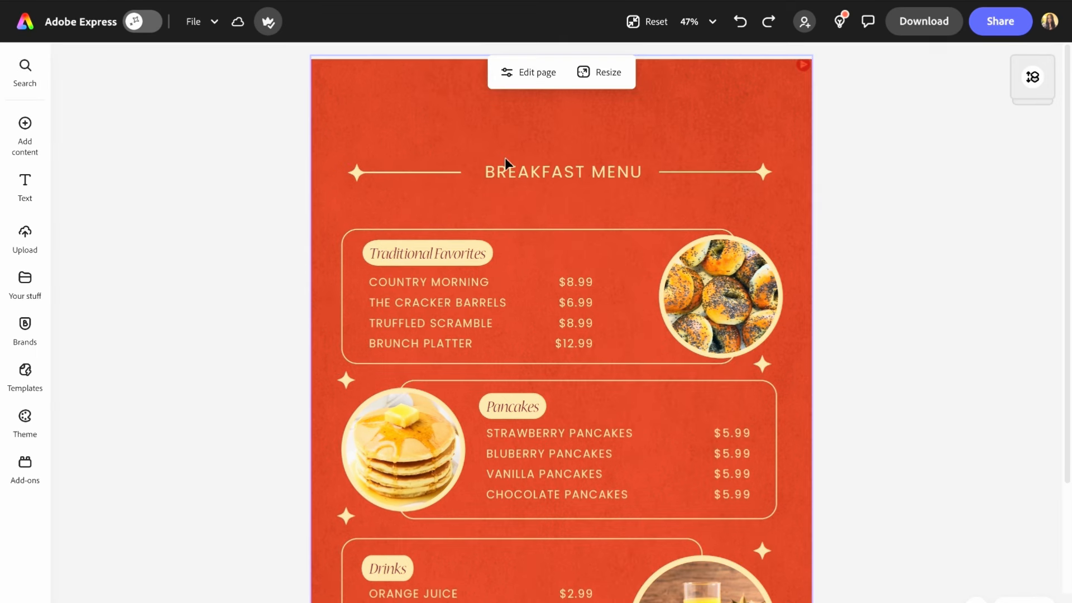
- Add a pancake stack icon from the Breakfast icon ideas and place it at the top of the page
{"action": "mouse_move", "coordinate": [25, 134]}
{"action": "left_click", "coordinate": [111, 162]}
{"action": "left_click", "coordinate": [233, 392]}
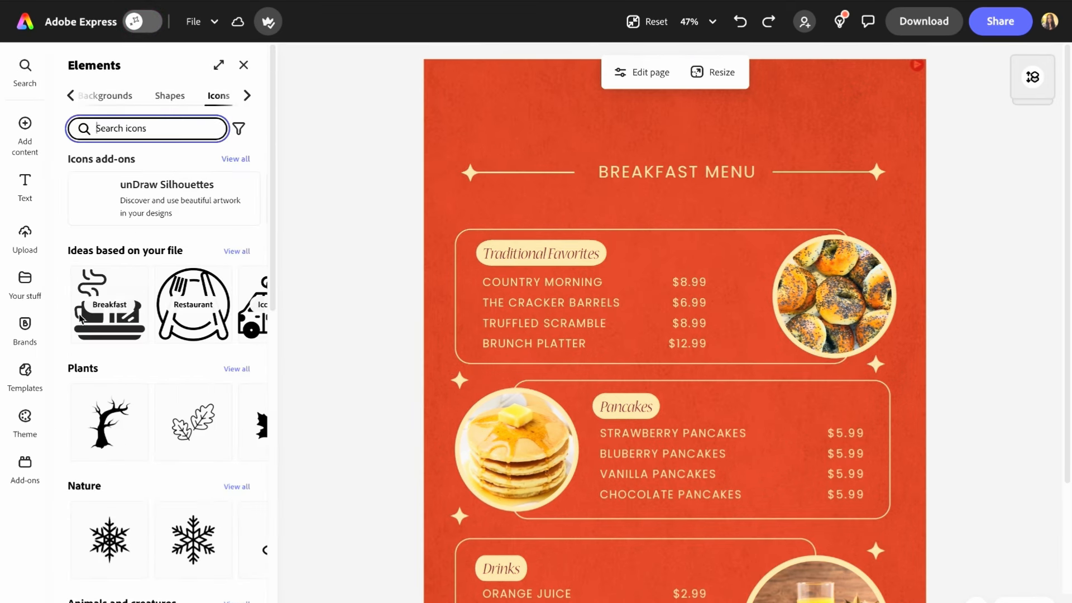
{"action": "left_click", "coordinate": [235, 253]}
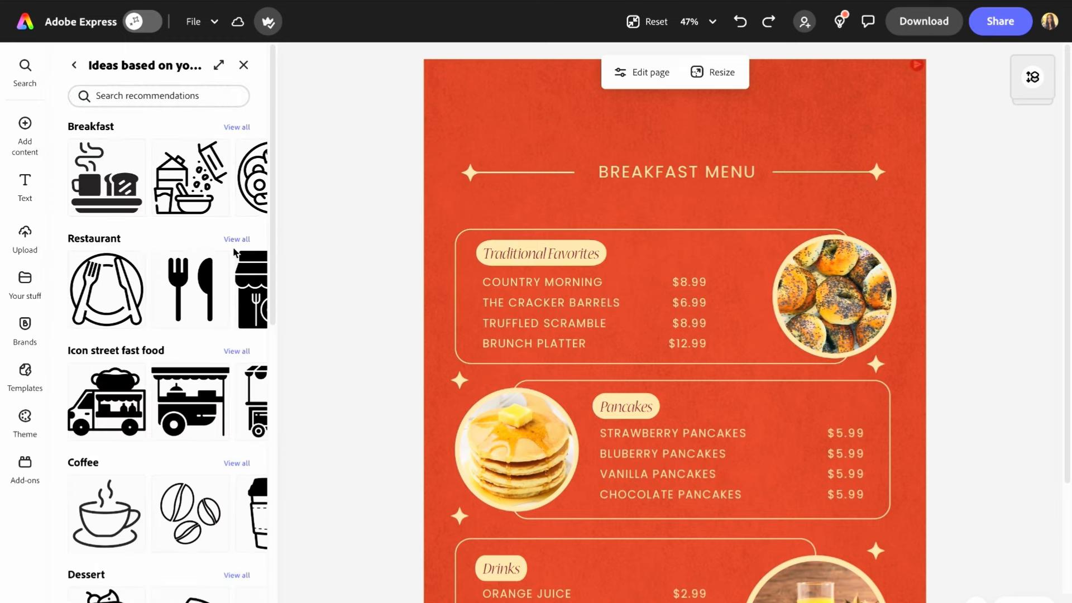
{"action": "left_click", "coordinate": [236, 127]}
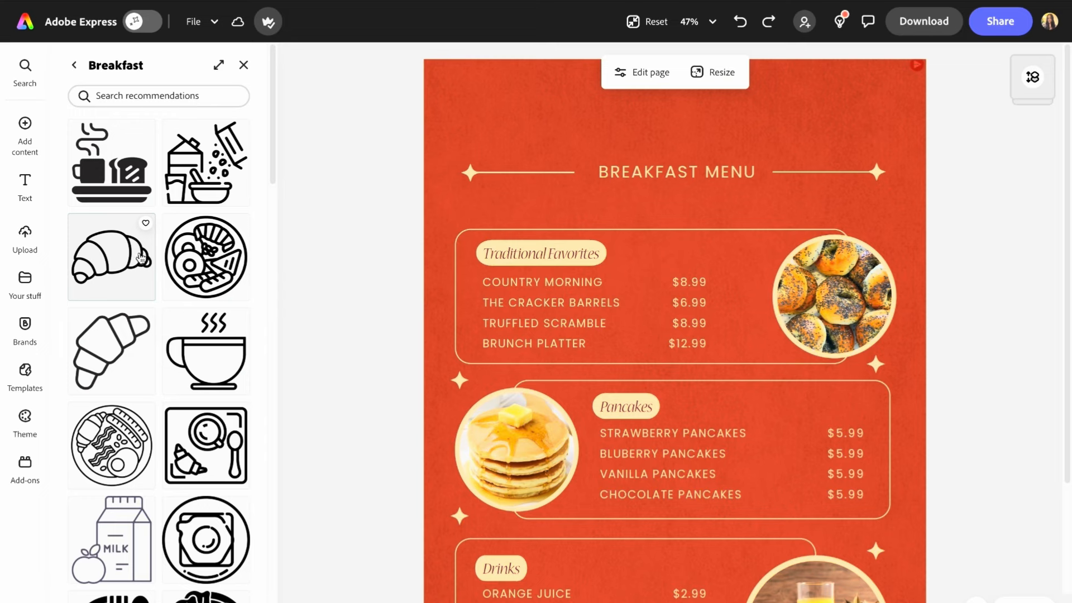
{"action": "scroll", "coordinate": [141, 257], "scroll_direction": "down", "scroll_amount": 20}
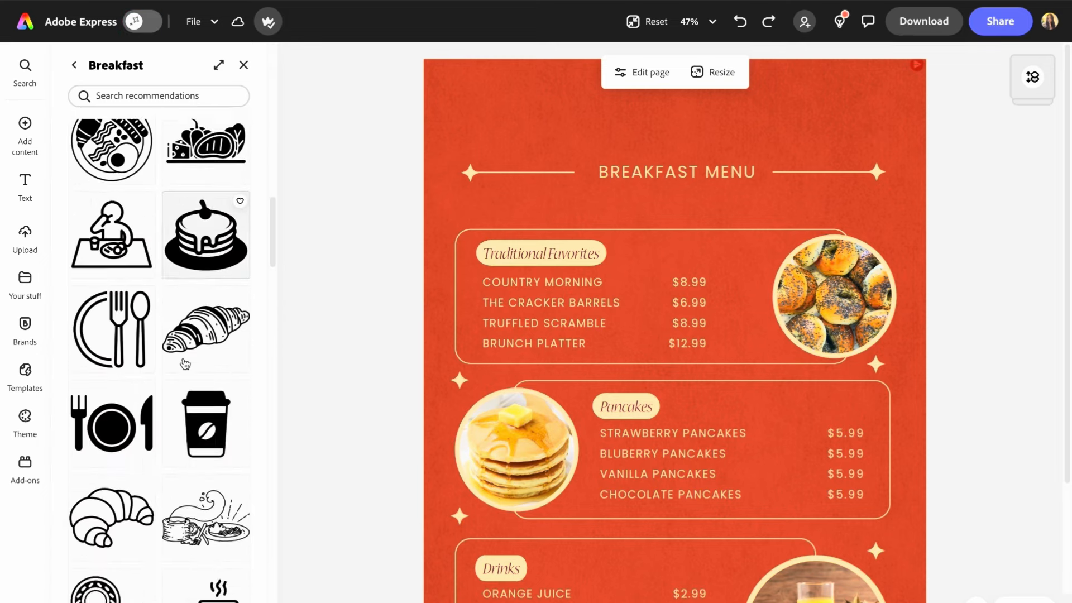
{"action": "scroll", "coordinate": [185, 365], "scroll_direction": "down", "scroll_amount": 15}
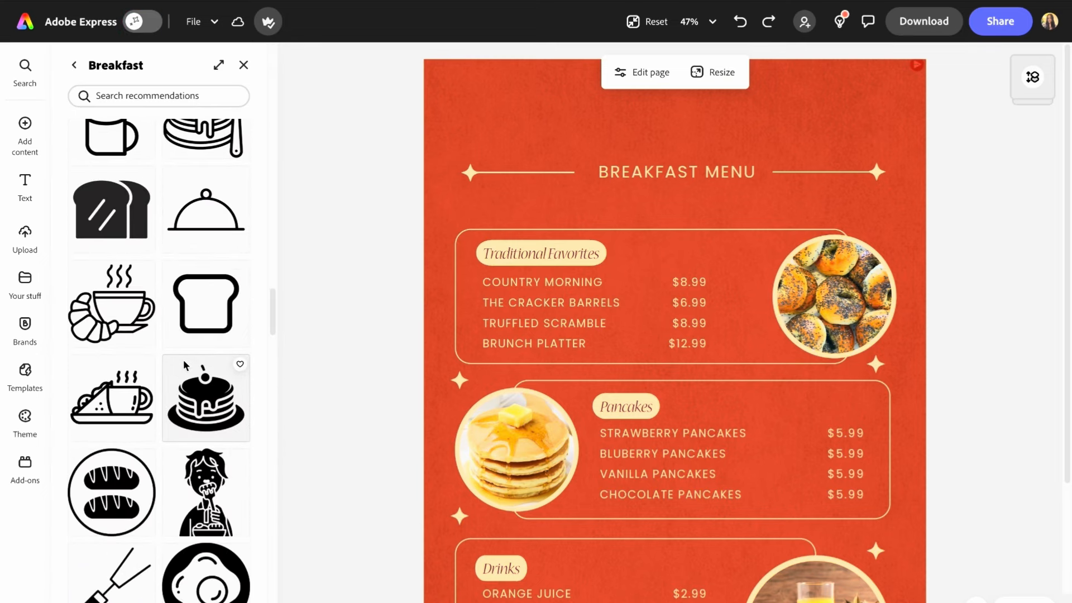
{"action": "left_click", "coordinate": [185, 365]}
{"action": "left_click_drag", "start_coordinate": [714, 375], "coordinate": [553, 129]}
- Add a text box beside the pancake icon reading "Sam's Bakehouse"
{"action": "left_click", "coordinate": [357, 156]}
{"action": "left_click", "coordinate": [26, 188]}
{"action": "left_click", "coordinate": [162, 99]}
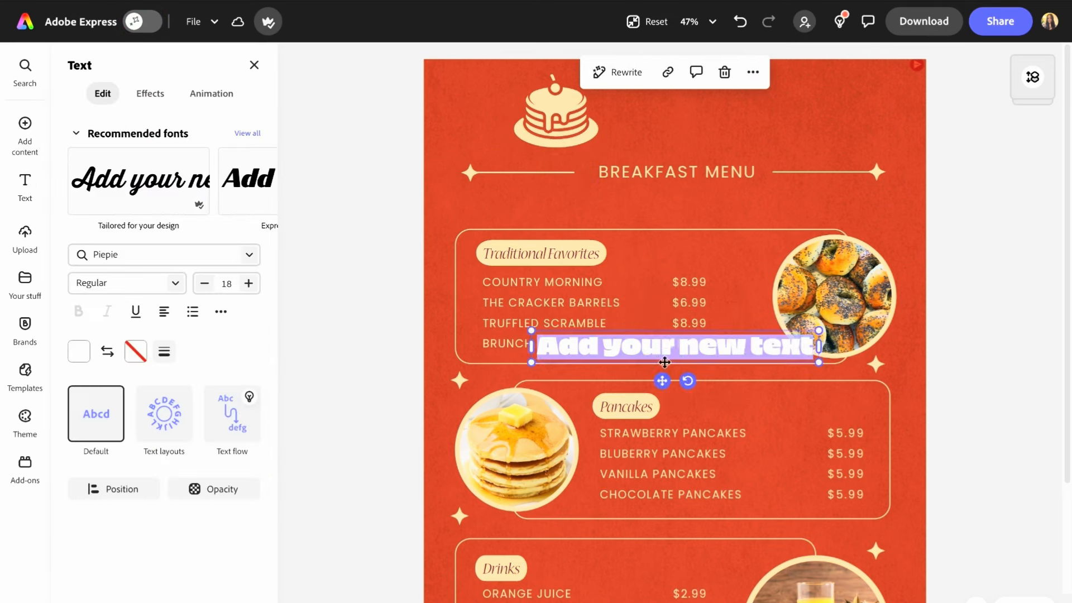
{"action": "left_click_drag", "start_coordinate": [663, 381], "coordinate": [740, 145]}
{"action": "double_click", "coordinate": [737, 114]}
{"action": "type", "text": "Sam's Bakehouse"}
- Colour the whole Sam's Bakehouse text cream from the brand swatches
{"action": "key", "text": "ctrl+a"}
{"action": "left_click", "coordinate": [79, 351]}
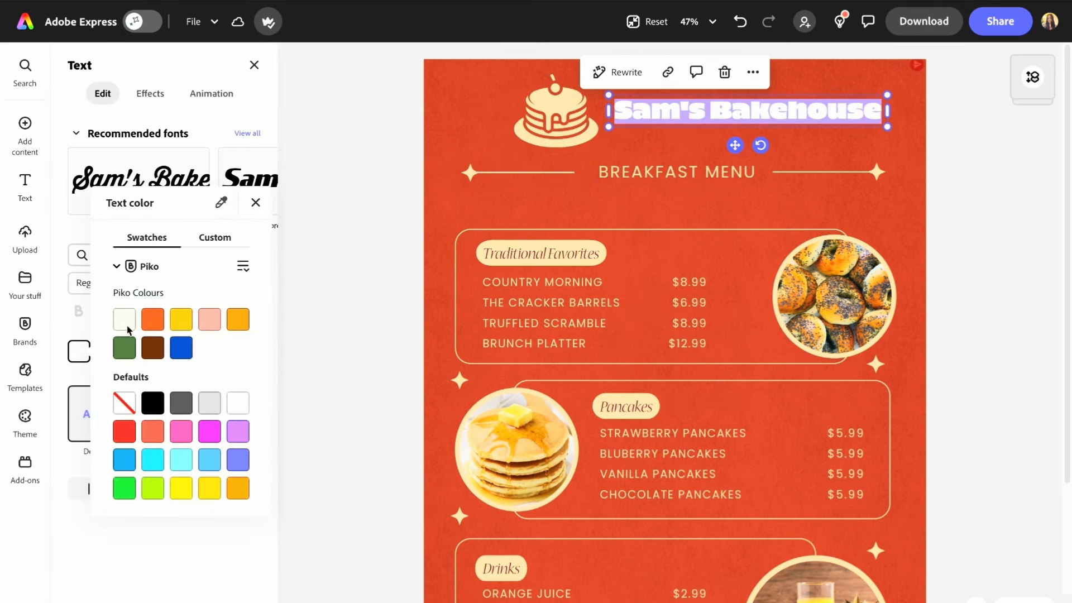
{"action": "left_click", "coordinate": [126, 319]}
{"action": "left_click", "coordinate": [256, 203]}
- Change the title's font to Gardein Bold from the recommended fonts
{"action": "left_click", "coordinate": [246, 133]}
{"action": "scroll", "coordinate": [181, 288], "scroll_direction": "down", "scroll_amount": 4}
{"action": "scroll", "coordinate": [181, 288], "scroll_direction": "up", "scroll_amount": 5}
{"action": "left_click", "coordinate": [237, 103]}
{"action": "left_click", "coordinate": [167, 419]}
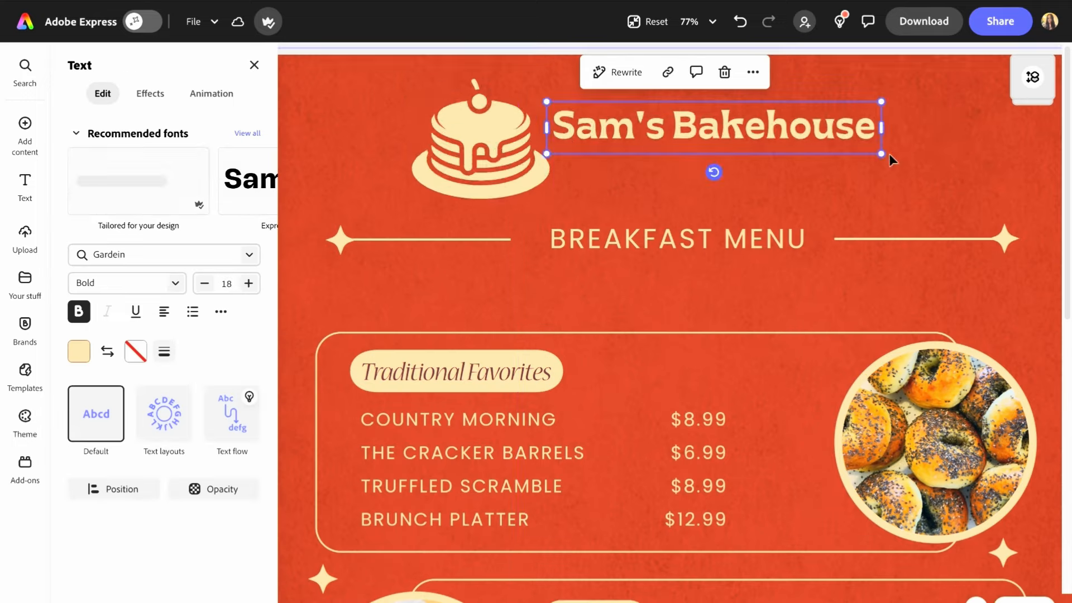
- Enlarge the title, place the pancake icon between Sam's and Bakehouse, and group the icon with the text
{"action": "left_click_drag", "start_coordinate": [551, 198], "coordinate": [506, 168]}
{"action": "left_click_drag", "start_coordinate": [884, 159], "coordinate": [967, 169]}
{"action": "double_click", "coordinate": [605, 141]}
{"action": "left_click_drag", "start_coordinate": [462, 137], "coordinate": [615, 140]}
{"action": "double_click", "coordinate": [564, 145]}
{"action": "left_click", "coordinate": [536, 144], "text": "shift"}
{"action": "key", "text": "ctrl+g"}
{"action": "left_click", "coordinate": [288, 102]}
{"action": "scroll", "coordinate": [288, 101], "scroll_direction": "down", "scroll_amount": 5}
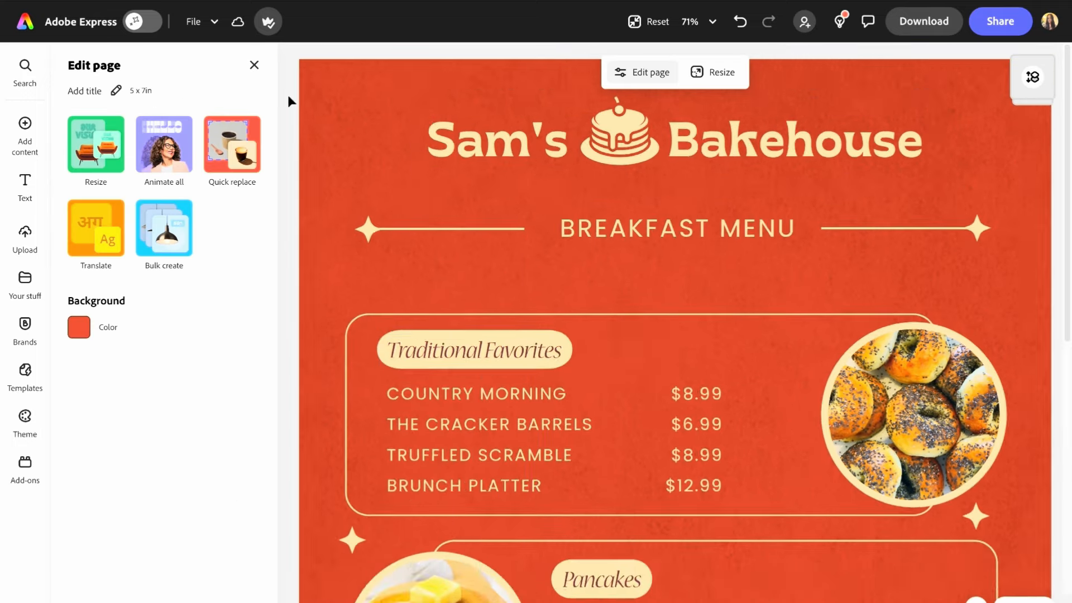
- Start a new brand colour palette named Menu Brand Design
{"action": "left_click", "coordinate": [536, 121]}
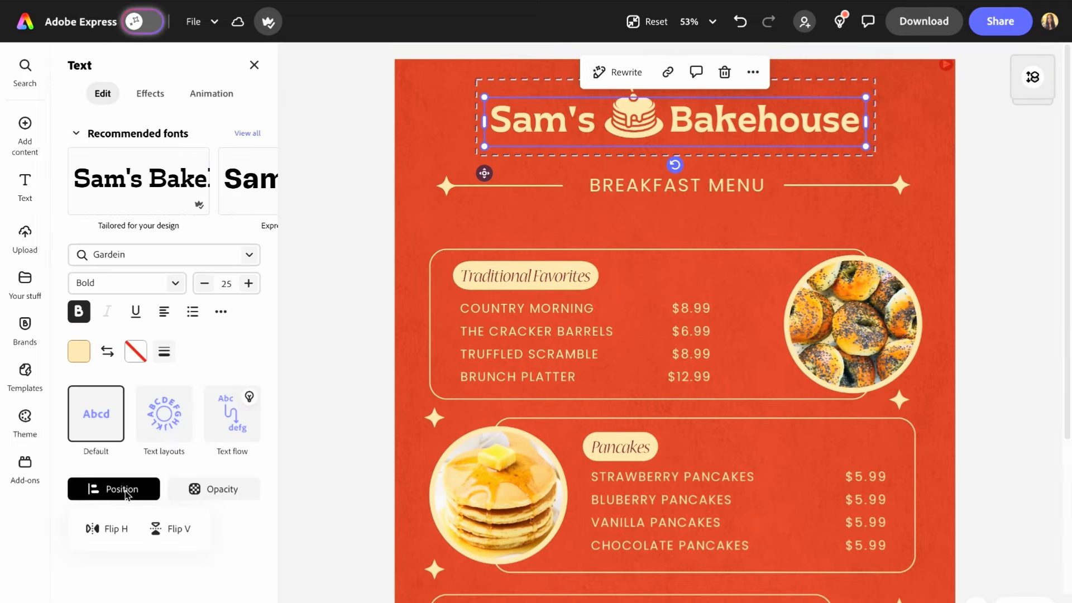
{"action": "left_click", "coordinate": [24, 329]}
{"action": "left_click", "coordinate": [110, 212]}
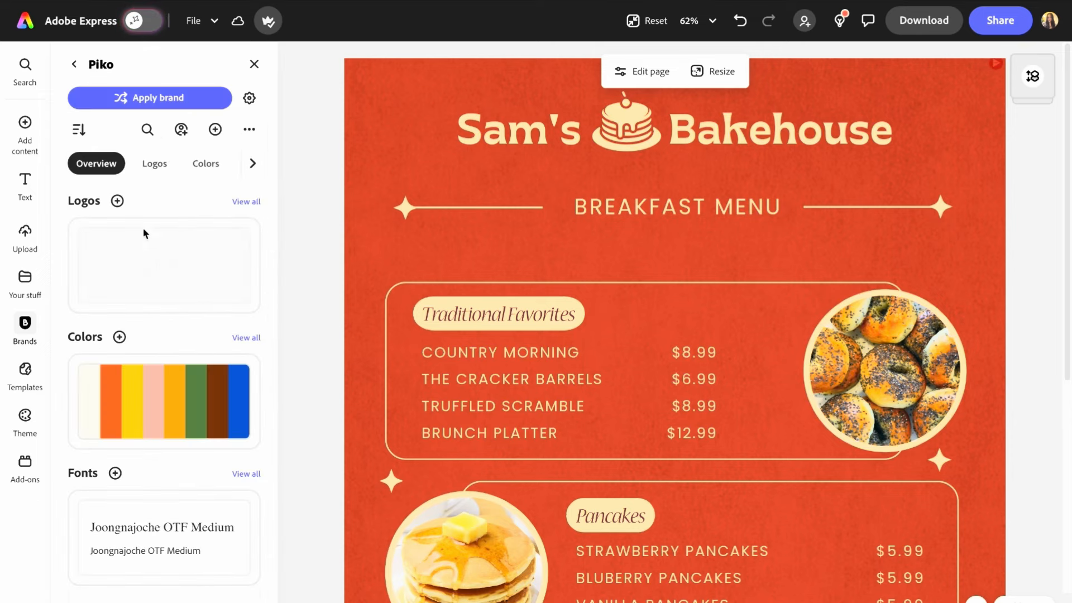
{"action": "left_click", "coordinate": [239, 337]}
{"action": "left_click", "coordinate": [215, 129]}
{"action": "left_click", "coordinate": [221, 185]}
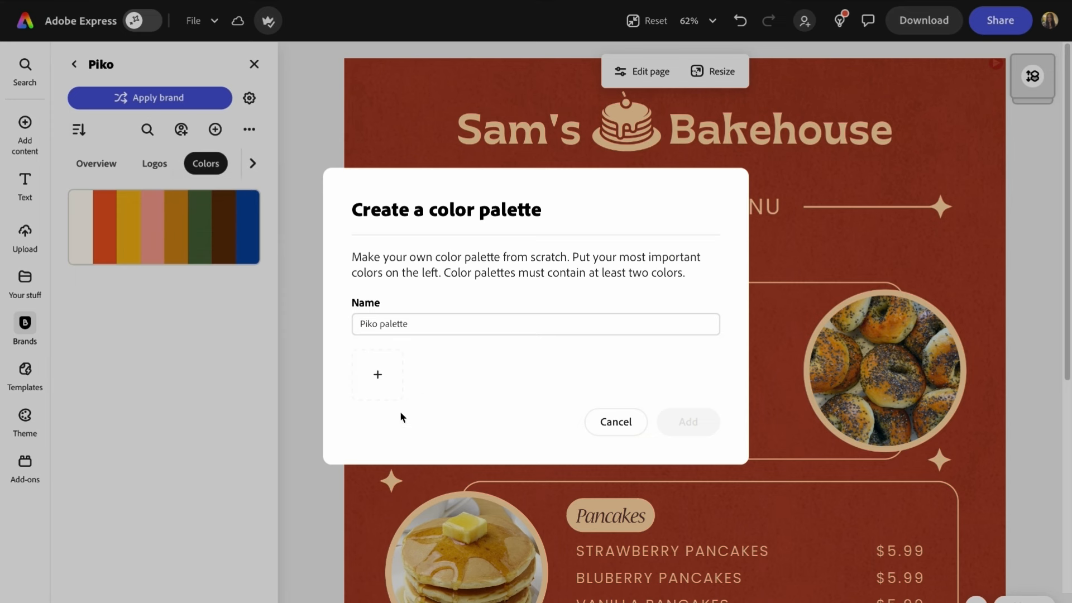
{"action": "type", "text": "Menu Brand Desi"}
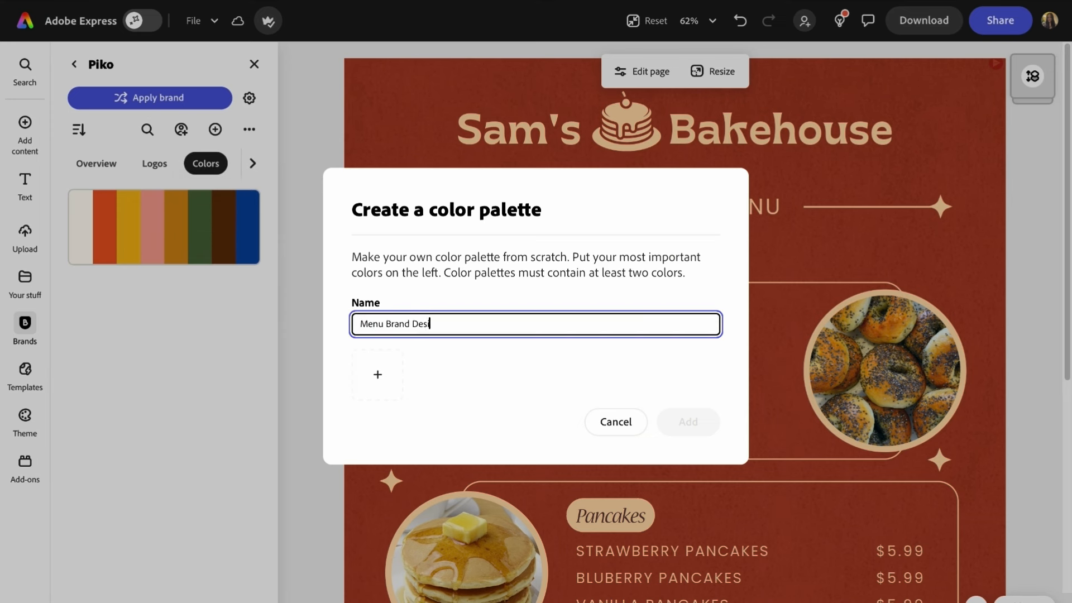
{"action": "type", "text": "gn"}
- Add a cream swatch sampled from the title and a custom blue to the palette
{"action": "left_click", "coordinate": [378, 374]}
{"action": "left_click", "coordinate": [548, 213]}
{"action": "left_click", "coordinate": [479, 126]}
{"action": "left_click", "coordinate": [441, 374]}
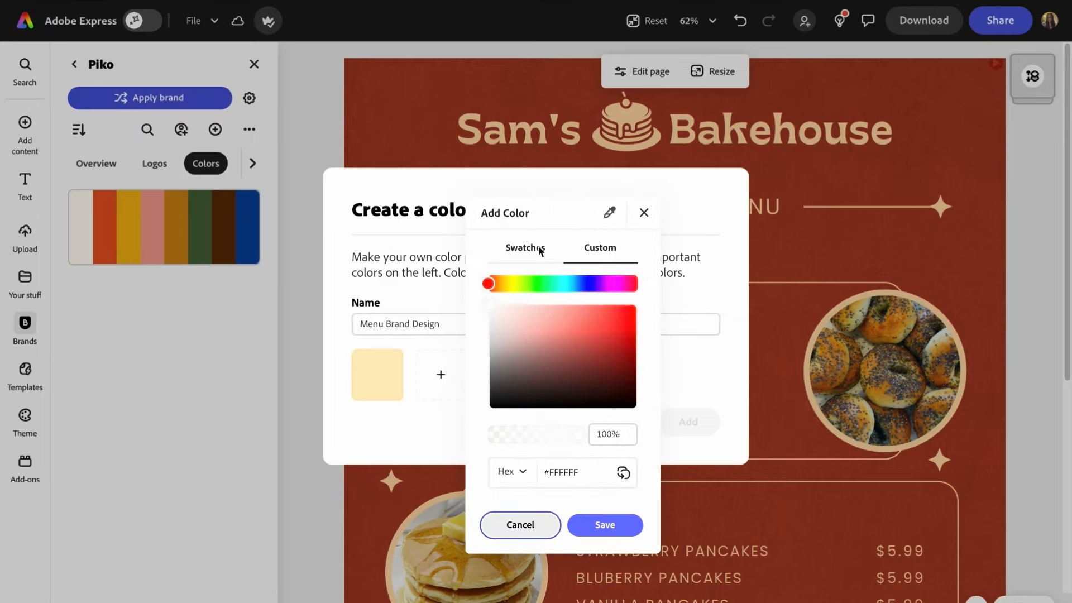
{"action": "left_click", "coordinate": [525, 248]}
{"action": "left_click", "coordinate": [601, 248]}
{"action": "left_click_drag", "start_coordinate": [488, 283], "coordinate": [578, 284]}
{"action": "left_click", "coordinate": [604, 524]}
- Add custom red and brown colours to the Menu Brand Design palette
{"action": "left_click", "coordinate": [503, 374]}
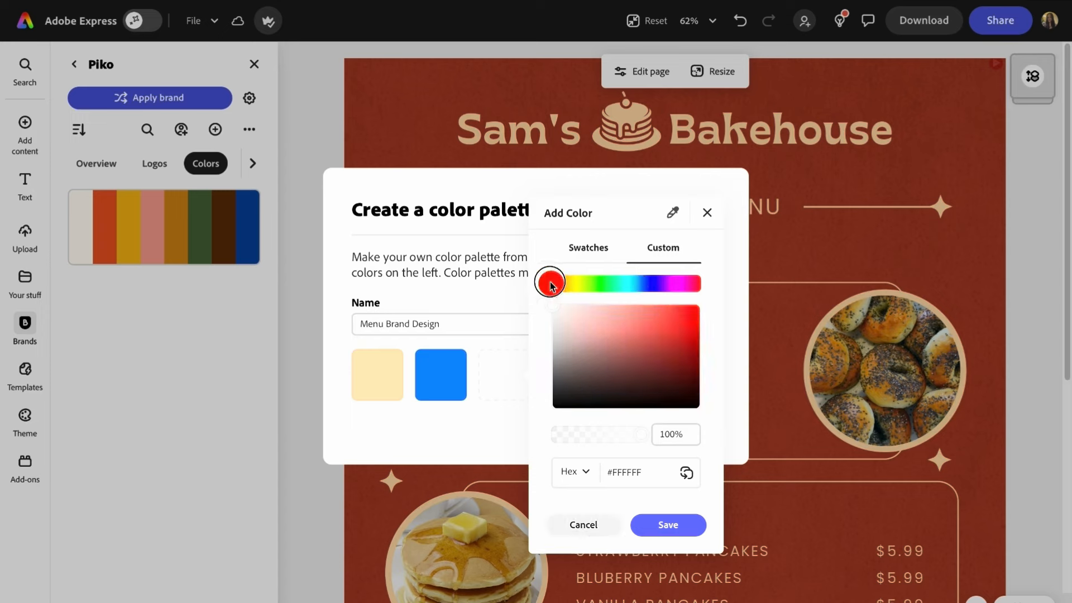
{"action": "left_click", "coordinate": [668, 525]}
{"action": "left_click", "coordinate": [563, 371]}
{"action": "left_click_drag", "start_coordinate": [619, 284], "coordinate": [631, 288]}
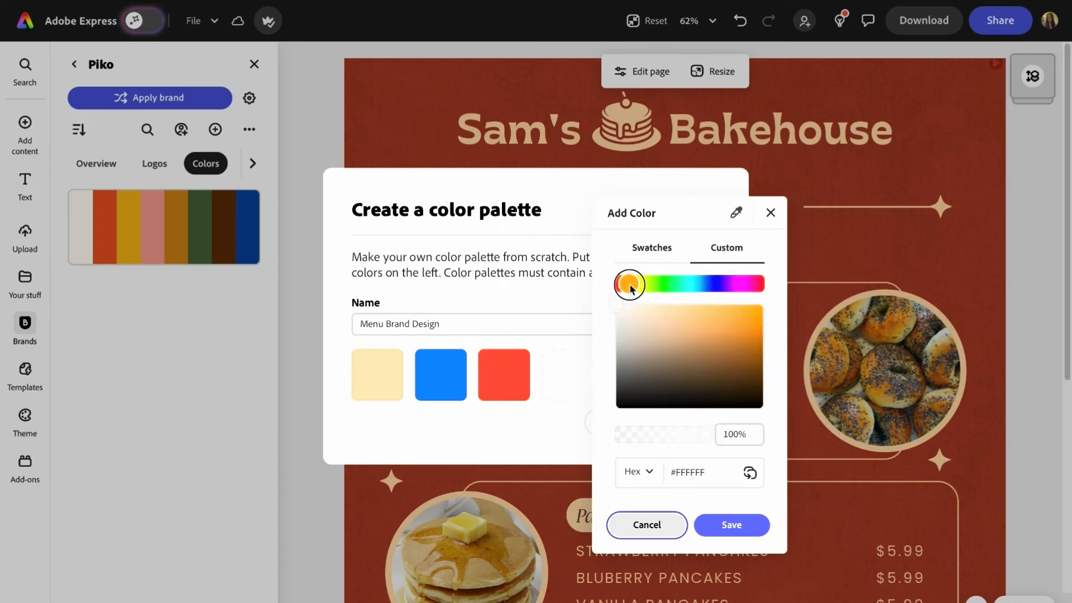
{"action": "left_click", "coordinate": [732, 525]}
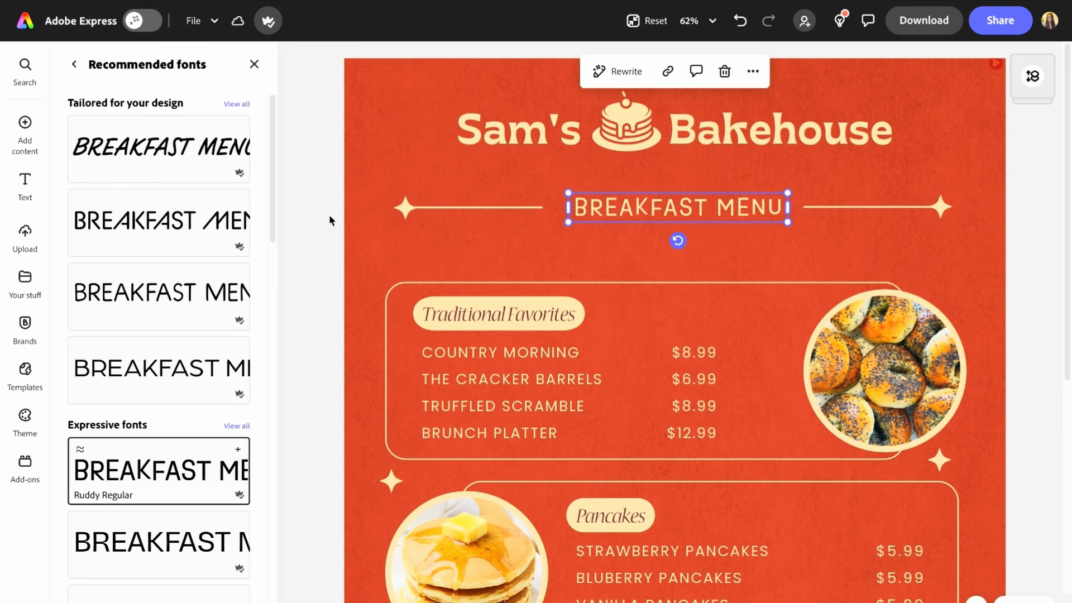
- Resize the title group, move the BREAKFAST MENU heading and its lines up beneath it, and make the background blue
{"action": "left_click", "coordinate": [406, 209]}
{"action": "left_click", "coordinate": [634, 129]}
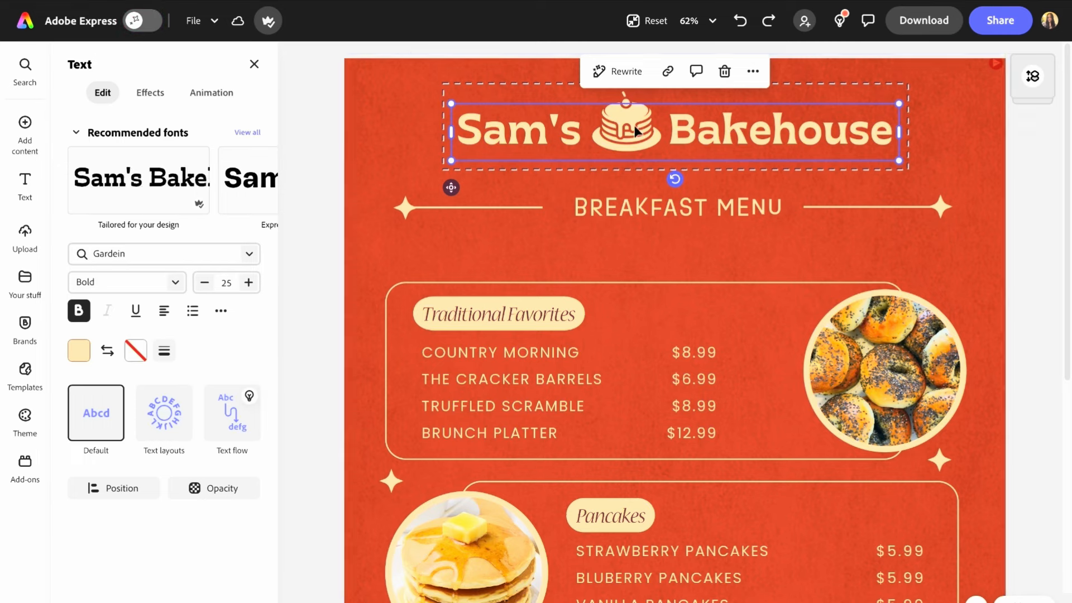
{"action": "left_click", "coordinate": [444, 124]}
{"action": "left_click_drag", "start_coordinate": [444, 170], "coordinate": [414, 174]}
{"action": "left_click_drag", "start_coordinate": [750, 125], "coordinate": [772, 121]}
{"action": "left_click_drag", "start_coordinate": [645, 210], "coordinate": [642, 186]}
{"action": "left_click_drag", "start_coordinate": [407, 208], "coordinate": [422, 183]}
{"action": "left_click_drag", "start_coordinate": [397, 160], "coordinate": [424, 168]}
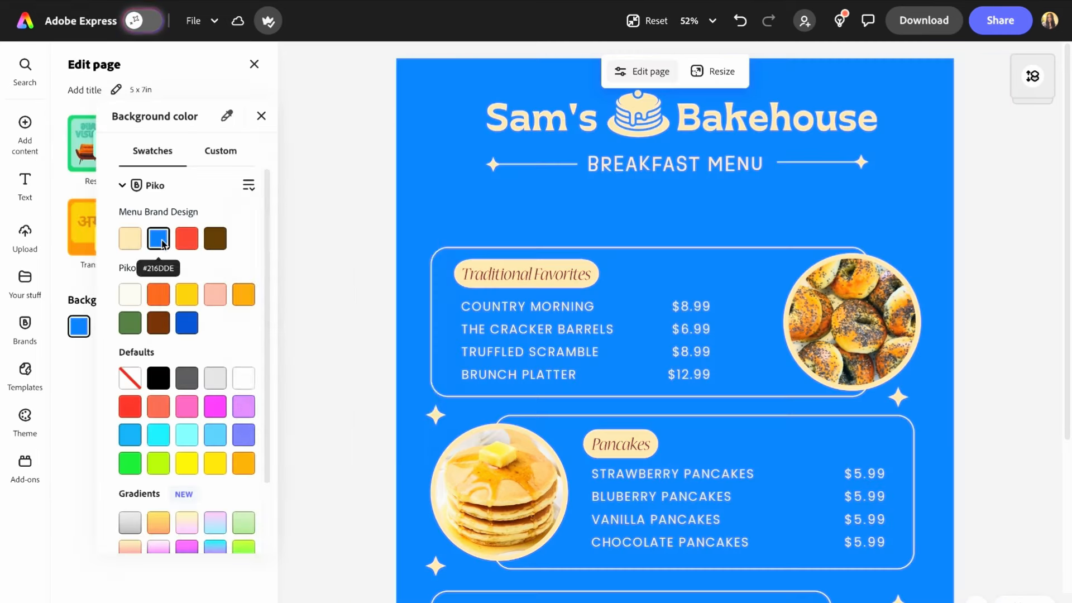
{"action": "left_click", "coordinate": [106, 246]}
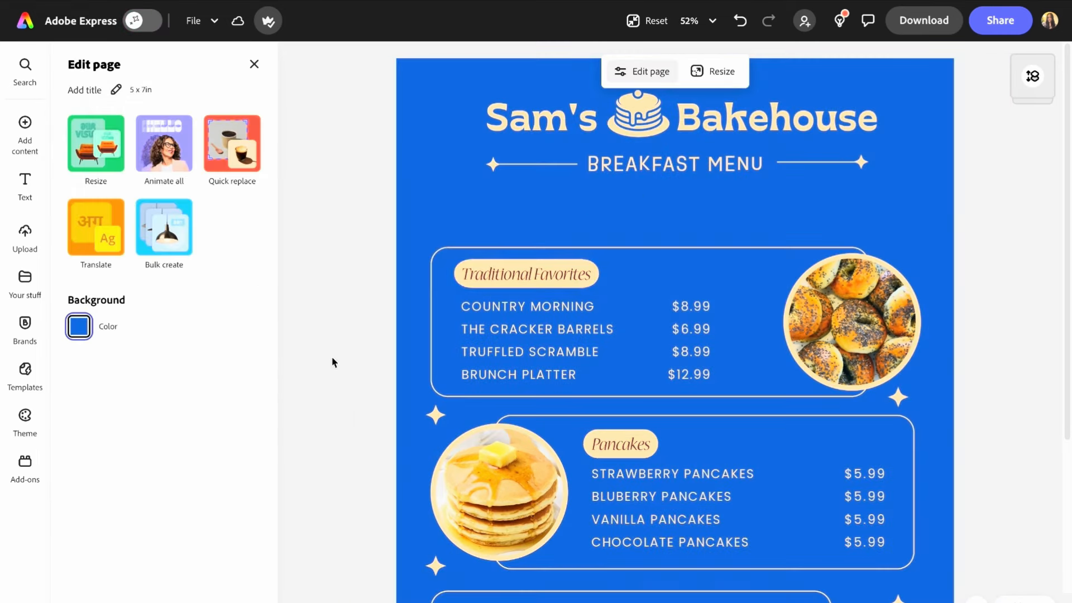
- Rename the Traditional Favorites label to BREAKFAST SPECIALS
{"action": "left_click", "coordinate": [581, 280]}
{"action": "double_click", "coordinate": [526, 279]}
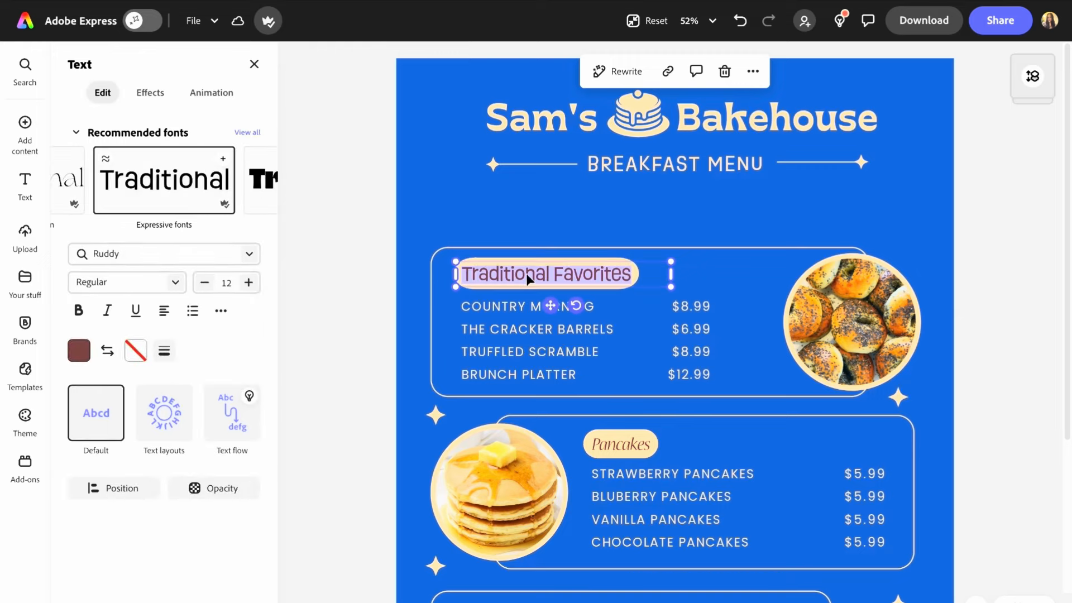
{"action": "type", "text": "TRADITIONAL FAVOURITES"}
{"action": "type", "text": "BREAKFAST SPECIALS"}
- Make the BREAKFAST SPECIALS label bold and move it up onto the section's border
{"action": "triple_click", "coordinate": [541, 273]}
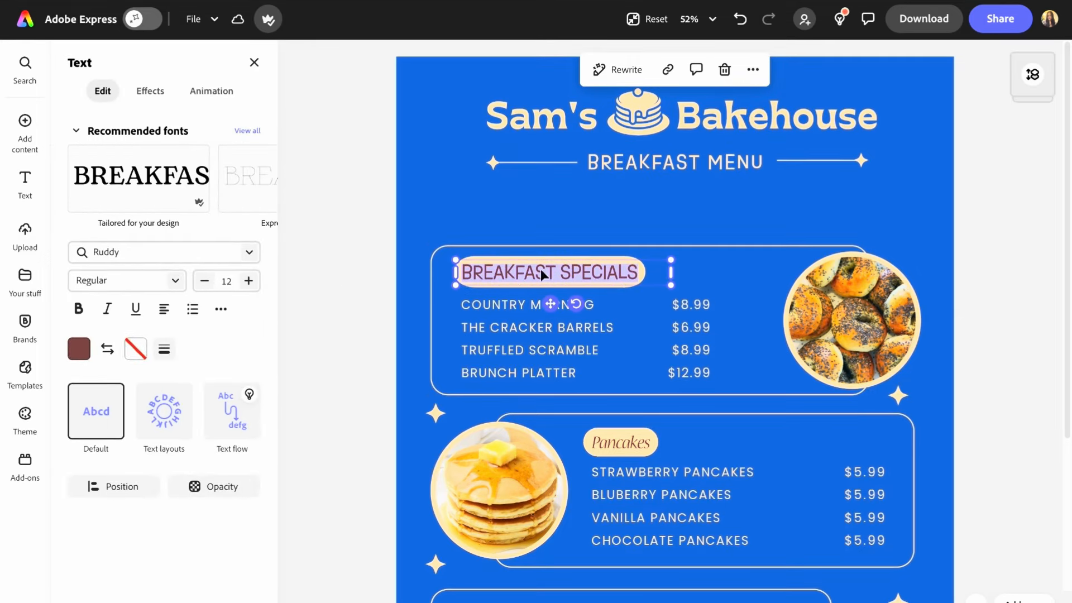
{"action": "left_click", "coordinate": [359, 267]}
{"action": "left_click", "coordinate": [487, 266]}
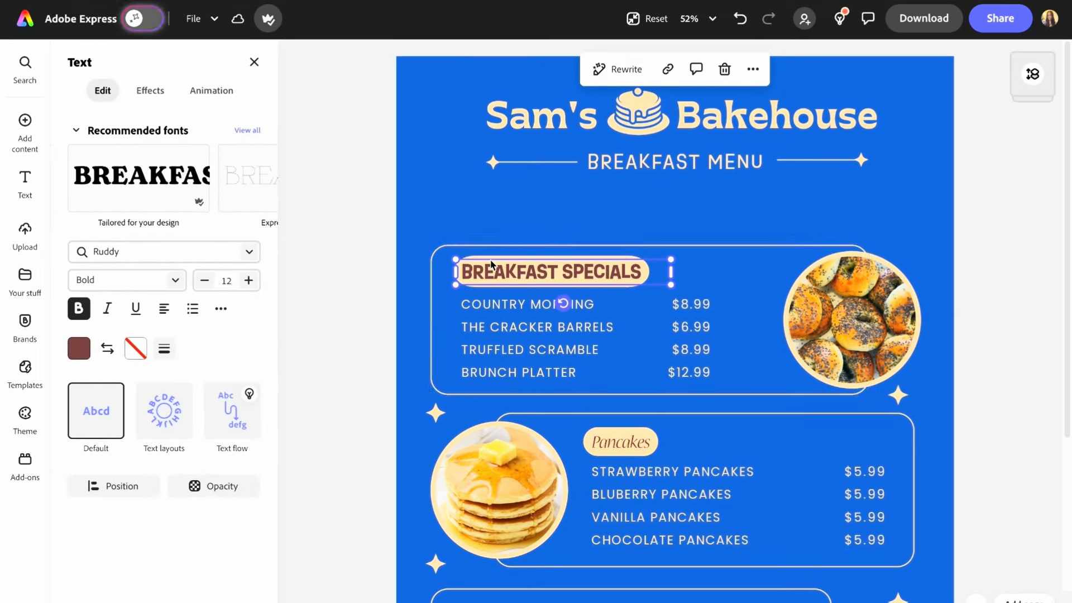
{"action": "left_click_drag", "start_coordinate": [487, 267], "coordinate": [486, 242]}
{"action": "left_click", "coordinate": [220, 309]}
{"action": "left_click", "coordinate": [221, 309]}
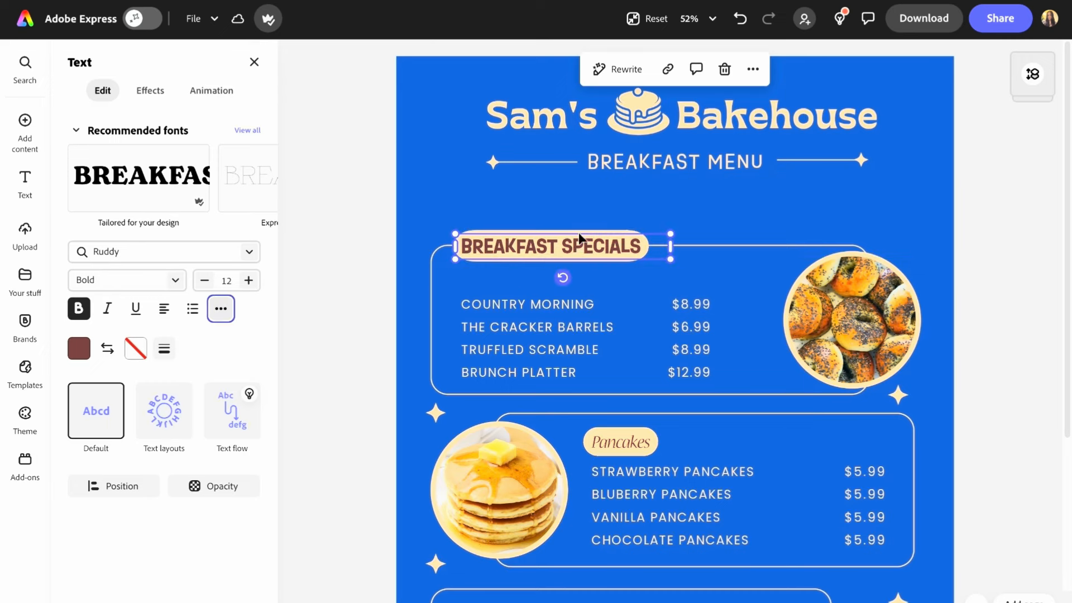
- Set the BREAKFAST SPECIALS label's text colour to the palette's blue
{"action": "left_click", "coordinate": [578, 233]}
{"action": "left_click_drag", "start_coordinate": [581, 236], "coordinate": [583, 244]}
{"action": "left_click", "coordinate": [181, 282]}
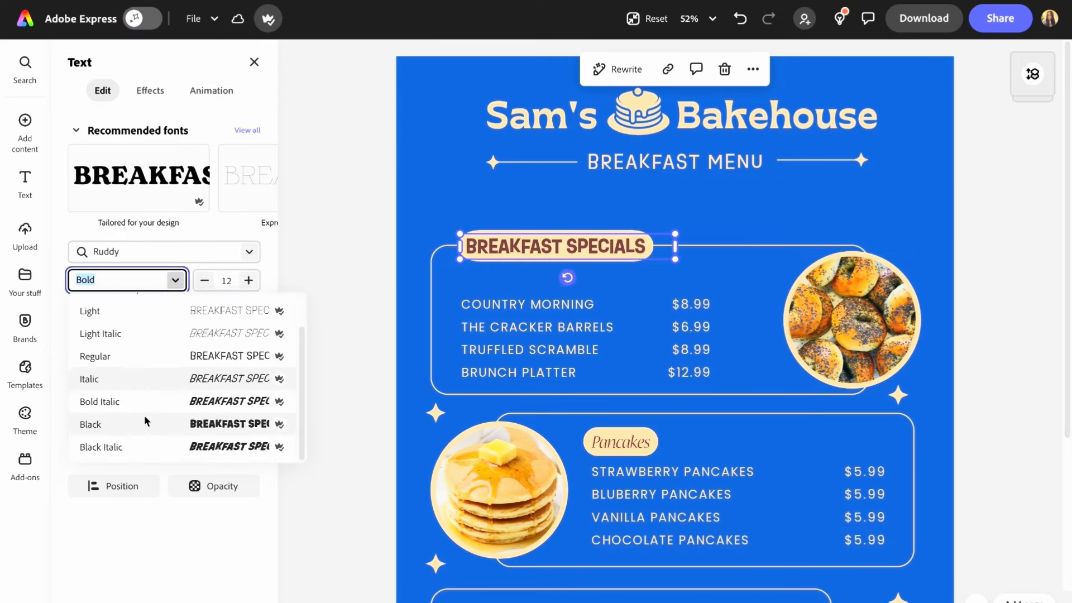
{"action": "left_click", "coordinate": [174, 287]}
{"action": "left_click", "coordinate": [80, 352]}
{"action": "left_click", "coordinate": [182, 290]}
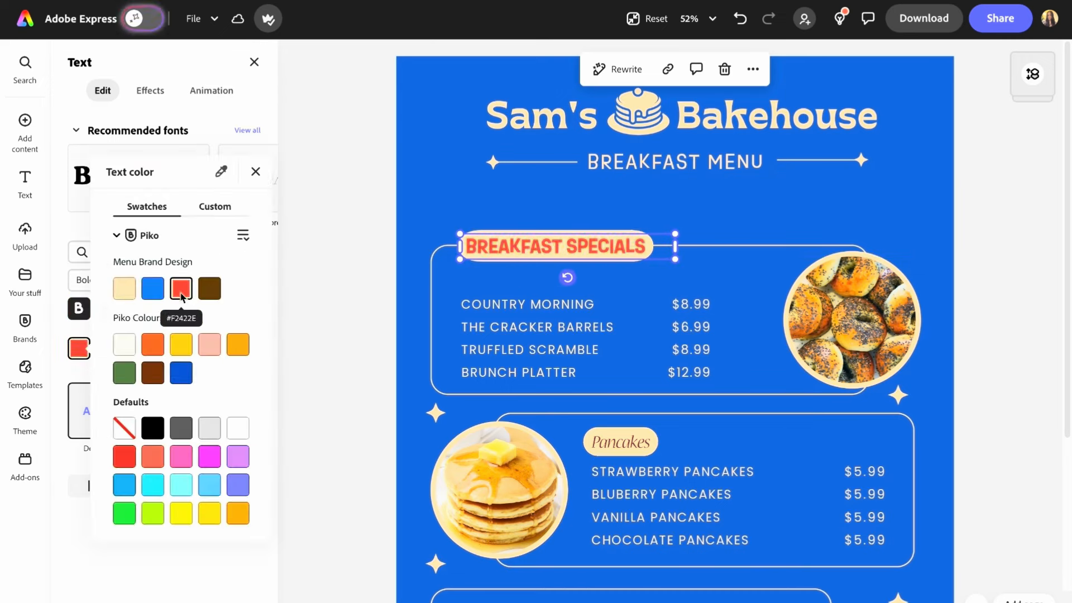
{"action": "left_click", "coordinate": [151, 289]}
{"action": "left_click", "coordinate": [216, 207]}
{"action": "left_click", "coordinate": [221, 213]}
{"action": "left_click", "coordinate": [416, 223]}
{"action": "left_click", "coordinate": [347, 238]}
- Move the Breakfast Specials item names and their prices up together, closer to the section heading
{"action": "left_click_drag", "start_coordinate": [505, 305], "coordinate": [503, 291]}
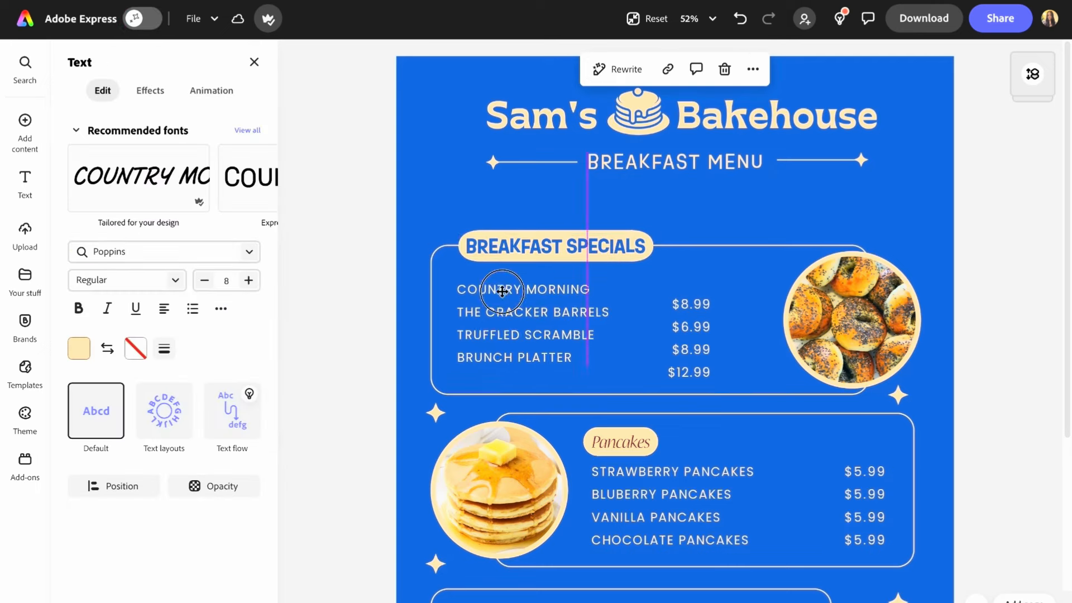
{"action": "key", "text": "ctrl+z"}
{"action": "left_click", "coordinate": [691, 305], "text": "shift"}
{"action": "left_click_drag", "start_coordinate": [531, 328], "coordinate": [532, 313]}
{"action": "double_click", "coordinate": [513, 288]}
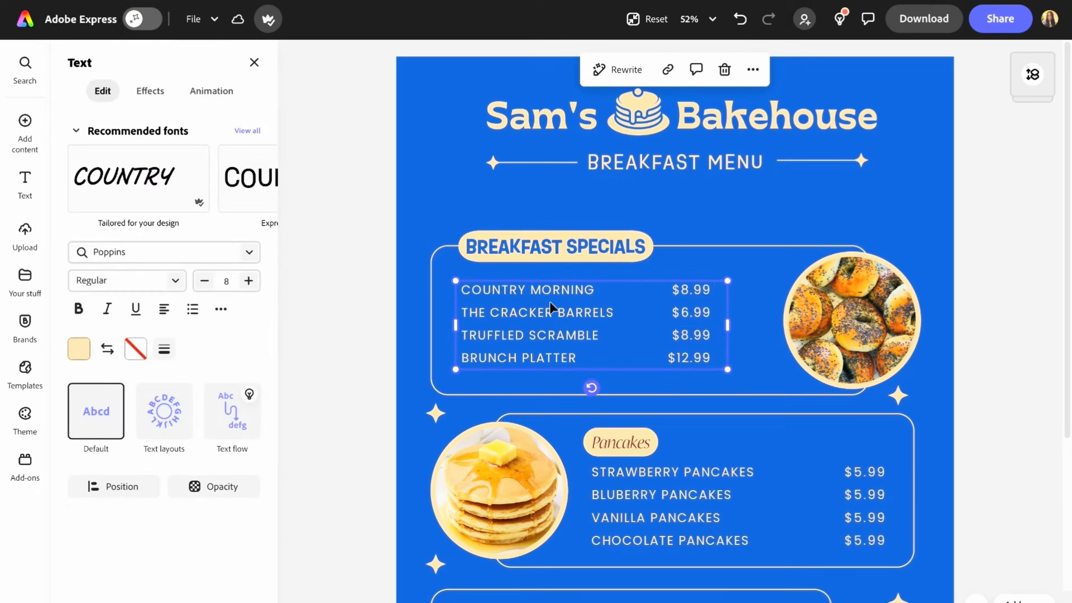
- Delete the Pancakes label and move the Breakfast Specials section up
{"action": "left_click", "coordinate": [561, 397]}
{"action": "left_click", "coordinate": [619, 443]}
{"action": "key", "text": "Delete"}
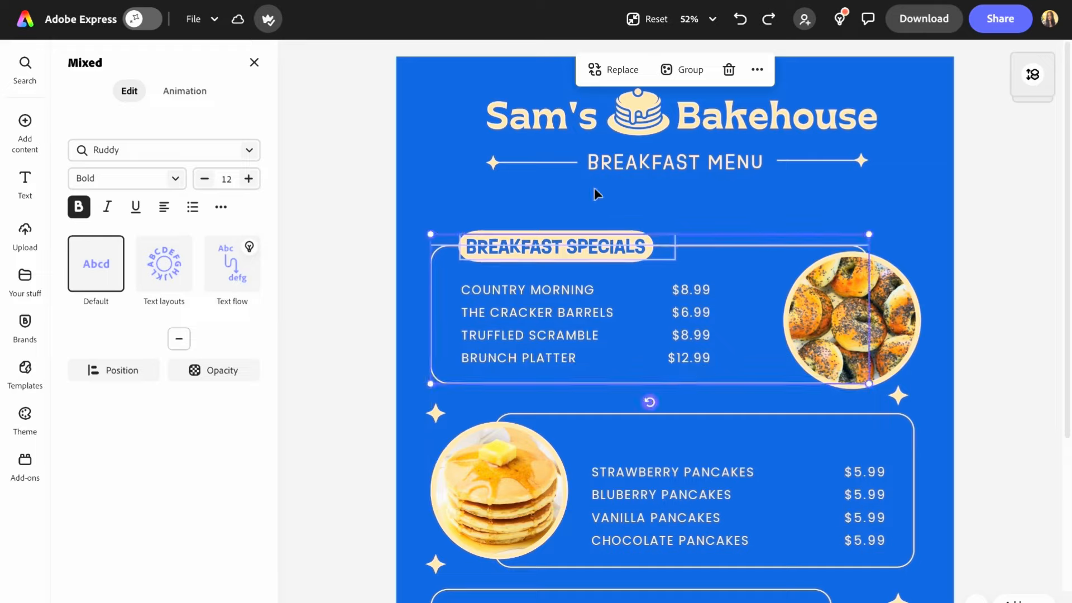
{"action": "left_click_drag", "start_coordinate": [555, 247], "coordinate": [575, 263]}
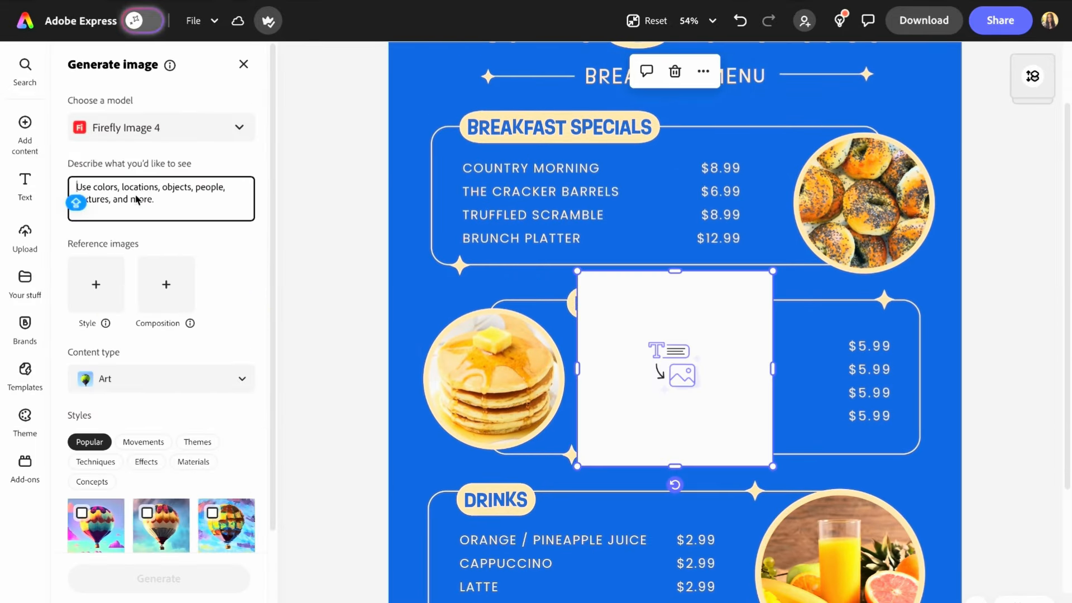
- Generate an image from the prompt 'Brunch platter zoomed in image'
{"action": "type", "text": "Brunch plat"}
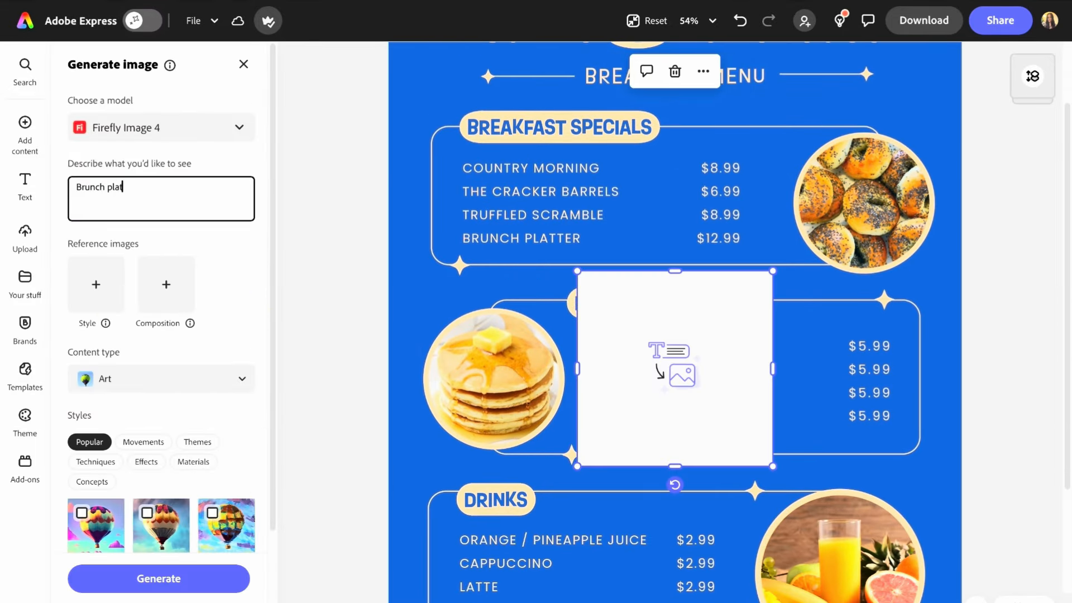
{"action": "type", "text": "ter zoomed in image"}
{"action": "left_click", "coordinate": [166, 586]}
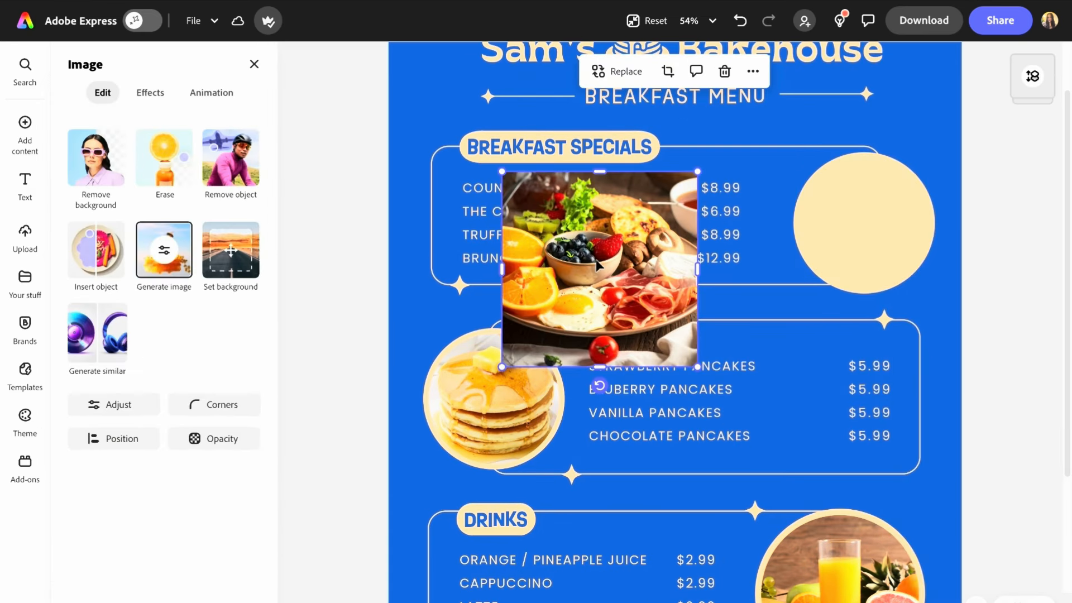
- Round the brunch platter image's corners fully and fit it into the Breakfast Specials section's circle frame
{"action": "left_click", "coordinate": [215, 405]}
{"action": "left_click_drag", "start_coordinate": [186, 474], "coordinate": [303, 474]}
{"action": "left_click", "coordinate": [988, 297]}
{"action": "left_click_drag", "start_coordinate": [599, 269], "coordinate": [842, 255]}
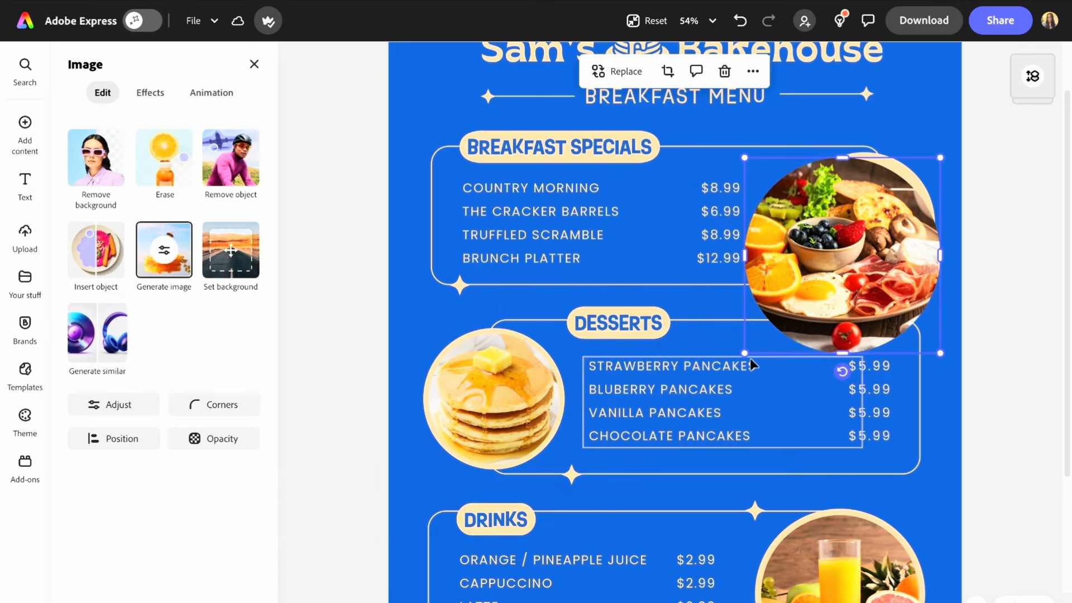
{"action": "left_click_drag", "start_coordinate": [745, 354], "coordinate": [804, 294]}
{"action": "left_click", "coordinate": [988, 267]}
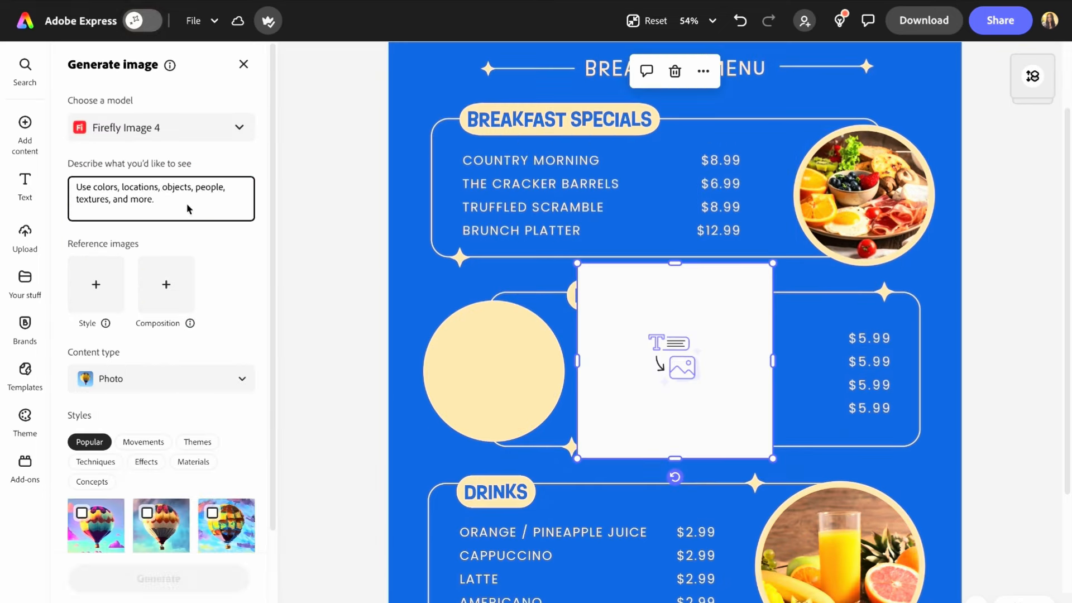
- Generate a photo from the prompt 'chocolate pancakes with honey dripping zoomed in' and close the generator
{"action": "type", "text": "chocolate pancakes with honey dripping"}
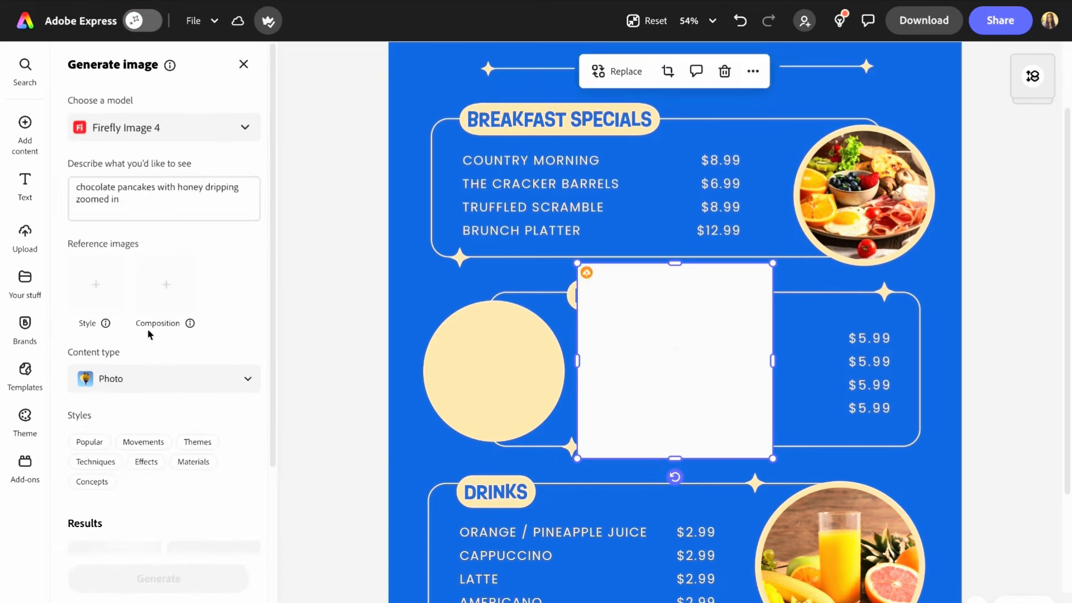
{"action": "scroll", "coordinate": [151, 335], "scroll_direction": "down", "scroll_amount": 4}
{"action": "left_click", "coordinate": [214, 360]}
{"action": "mouse_move", "coordinate": [25, 134]}
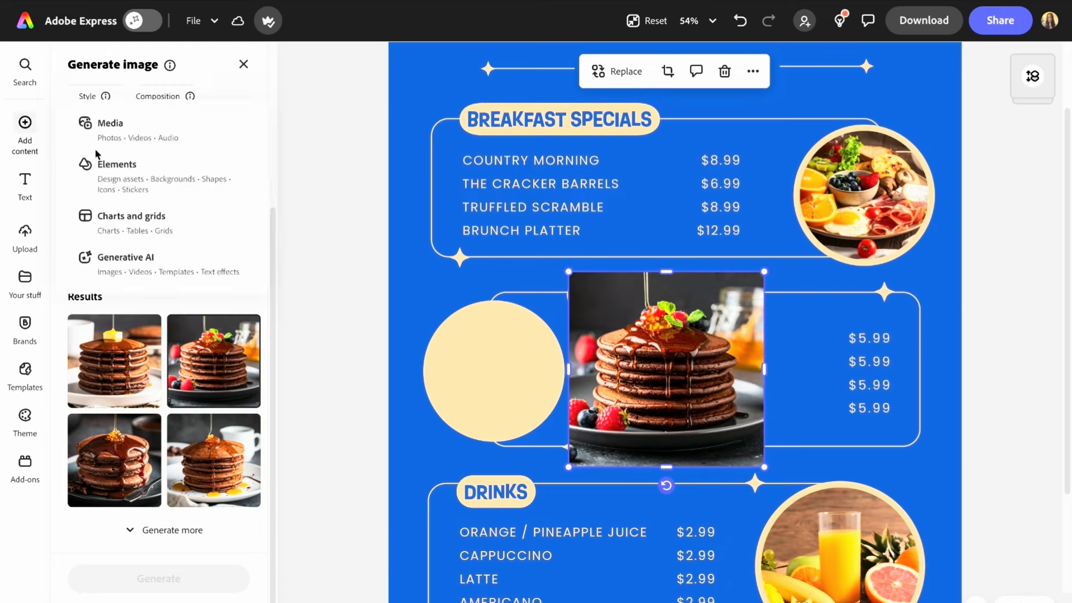
{"action": "left_click", "coordinate": [244, 64]}
- Round the chocolate pancake image into a circle and fit it into the Desserts section's circle frame
{"action": "left_click", "coordinate": [219, 410]}
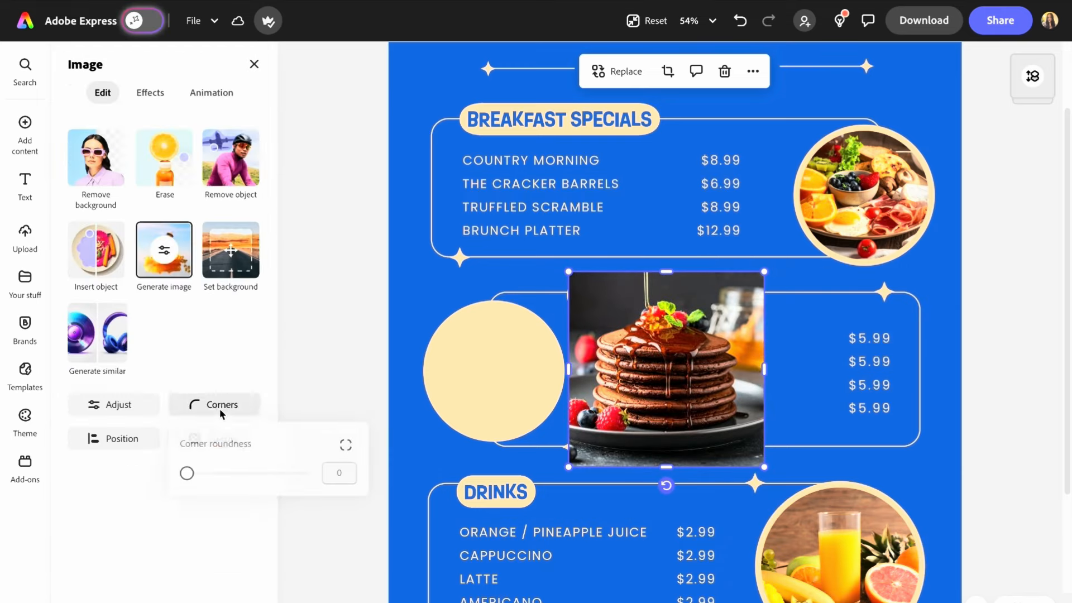
{"action": "left_click_drag", "start_coordinate": [187, 473], "coordinate": [308, 474]}
{"action": "left_click", "coordinate": [897, 359]}
{"action": "left_click_drag", "start_coordinate": [765, 272], "coordinate": [691, 345]}
{"action": "left_click_drag", "start_coordinate": [642, 398], "coordinate": [504, 361]}
{"action": "left_click_drag", "start_coordinate": [554, 430], "coordinate": [558, 435]}
{"action": "left_click", "coordinate": [337, 410]}
{"action": "left_click", "coordinate": [502, 391]}
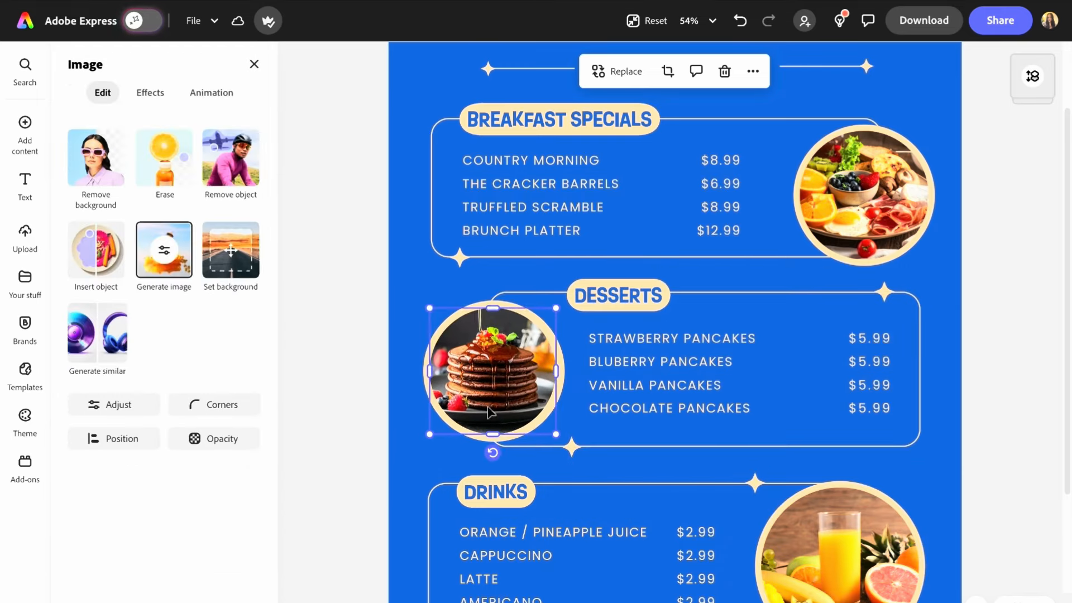
- Generate an image from the prompt 'cappuccino cup zoomed in on a wooden table' and move it towards the Drinks section
{"action": "left_click", "coordinate": [867, 436]}
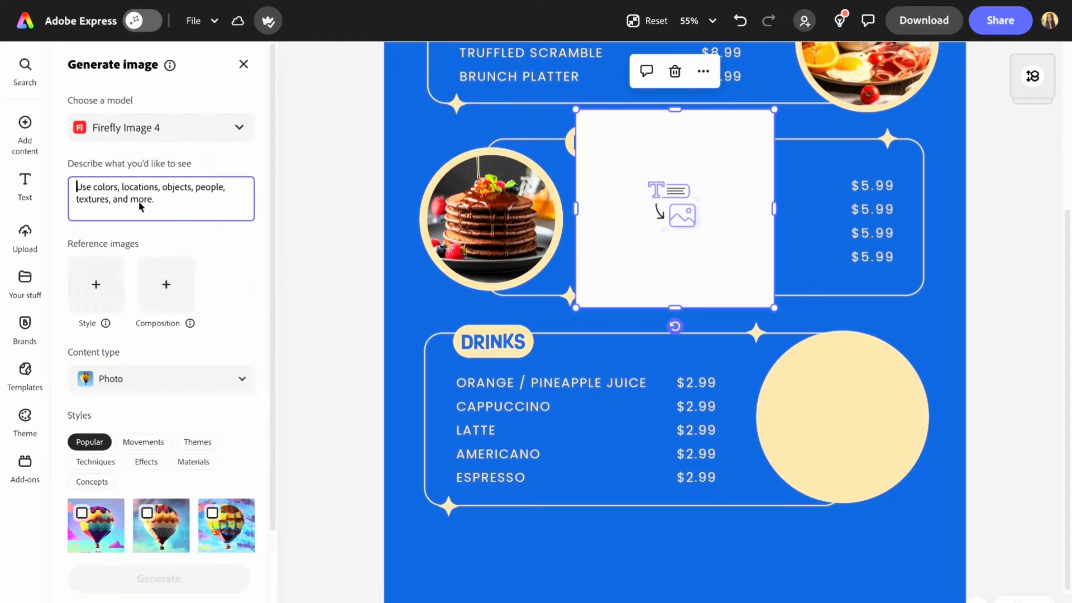
{"action": "type", "text": "cappuccino cup zoomed in on a wooden table"}
{"action": "key", "text": "Return"}
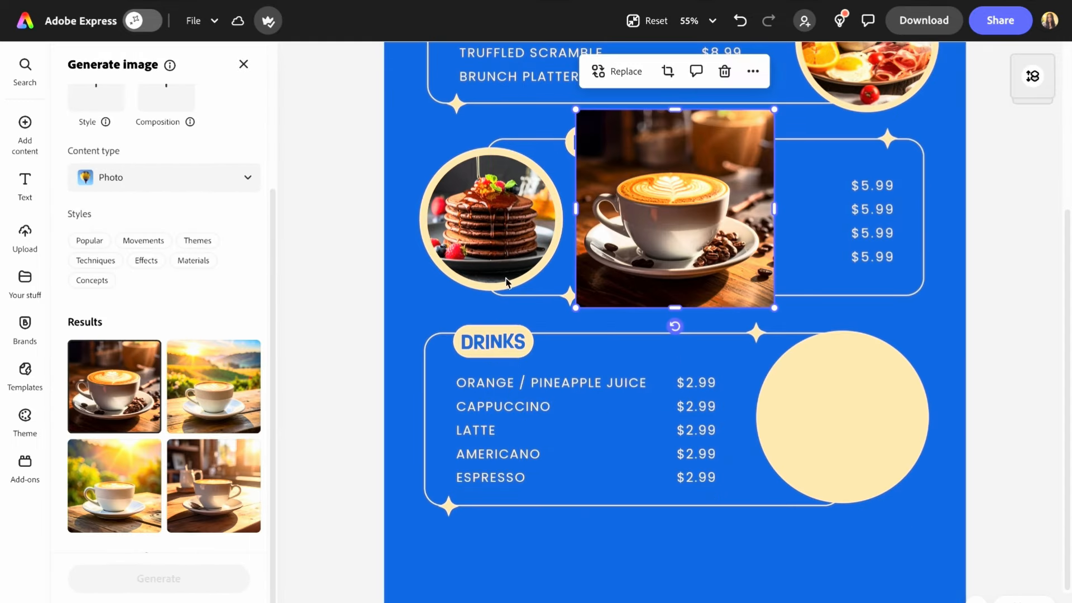
{"action": "left_click_drag", "start_coordinate": [673, 234], "coordinate": [743, 358]}
{"action": "left_click", "coordinate": [244, 64]}
- Round the cappuccino image into a circle and fit it into the Drinks section's circle frame
{"action": "left_click", "coordinate": [109, 174]}
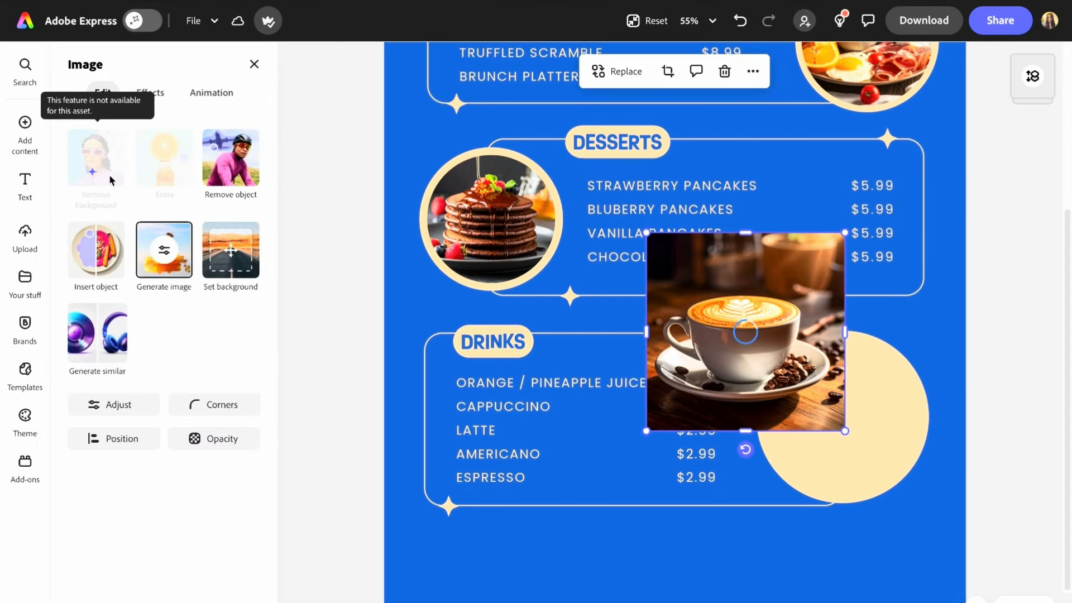
{"action": "left_click", "coordinate": [741, 20]}
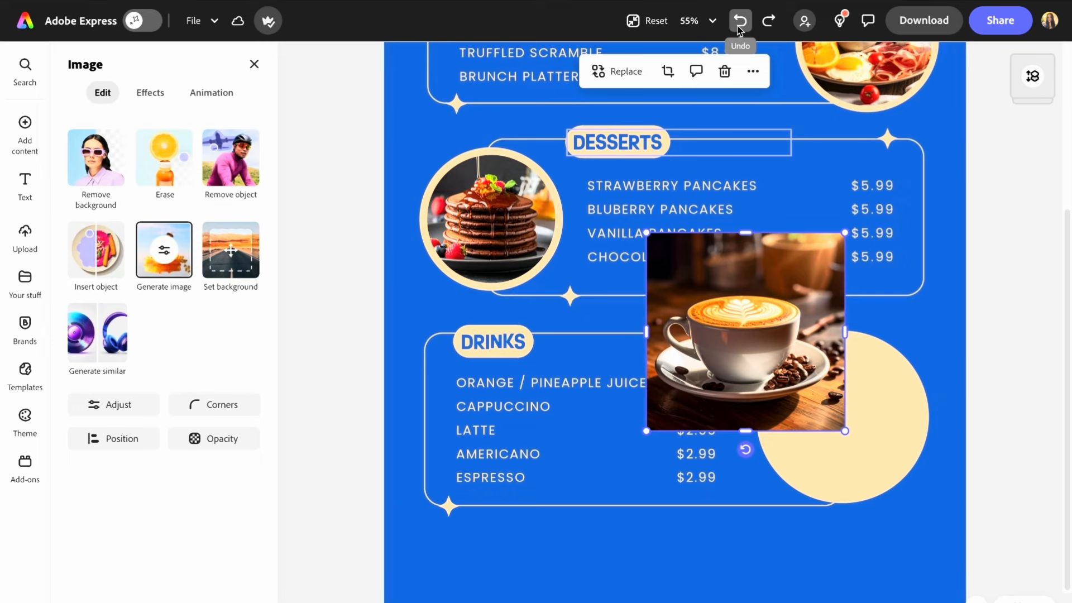
{"action": "left_click", "coordinate": [214, 405]}
{"action": "left_click_drag", "start_coordinate": [186, 474], "coordinate": [367, 484]}
{"action": "left_click_drag", "start_coordinate": [816, 394], "coordinate": [897, 460]}
{"action": "left_click_drag", "start_coordinate": [726, 299], "coordinate": [762, 334]}
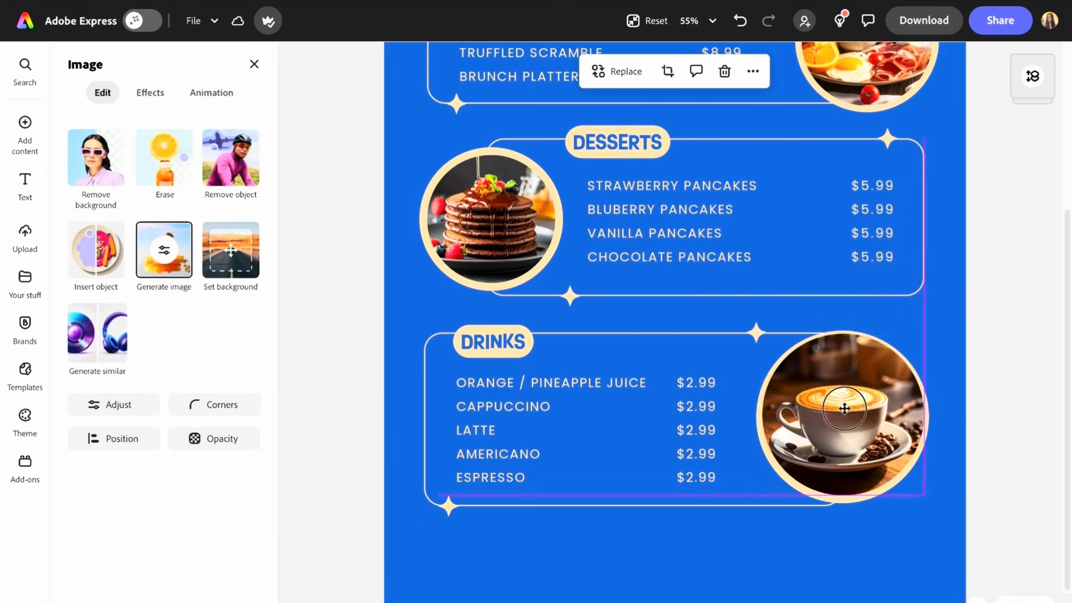
{"action": "left_click_drag", "start_coordinate": [842, 409], "coordinate": [843, 412]}
{"action": "left_click_drag", "start_coordinate": [925, 499], "coordinate": [920, 493]}
{"action": "left_click_drag", "start_coordinate": [858, 461], "coordinate": [861, 463]}
- Fine-tune the cappuccino image's size and position within its circle frame
{"action": "left_click", "coordinate": [970, 283]}
{"action": "scroll", "coordinate": [969, 282], "scroll_direction": "down", "scroll_amount": 2}
{"action": "left_click", "coordinate": [833, 438]}
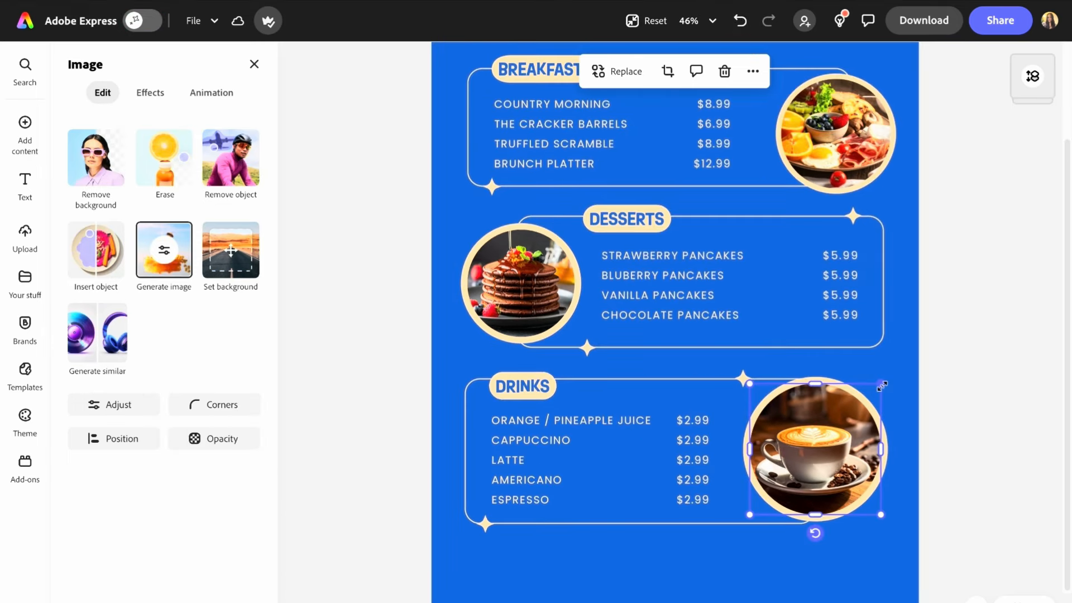
{"action": "left_click_drag", "start_coordinate": [881, 384], "coordinate": [884, 380]}
{"action": "left_click_drag", "start_coordinate": [834, 441], "coordinate": [834, 443]}
- Add a rectangle shape and place it as a band along the bottom edge of the menu
{"action": "left_click", "coordinate": [326, 282]}
{"action": "scroll", "coordinate": [327, 282], "scroll_direction": "down", "scroll_amount": 3}
{"action": "mouse_move", "coordinate": [35, 150]}
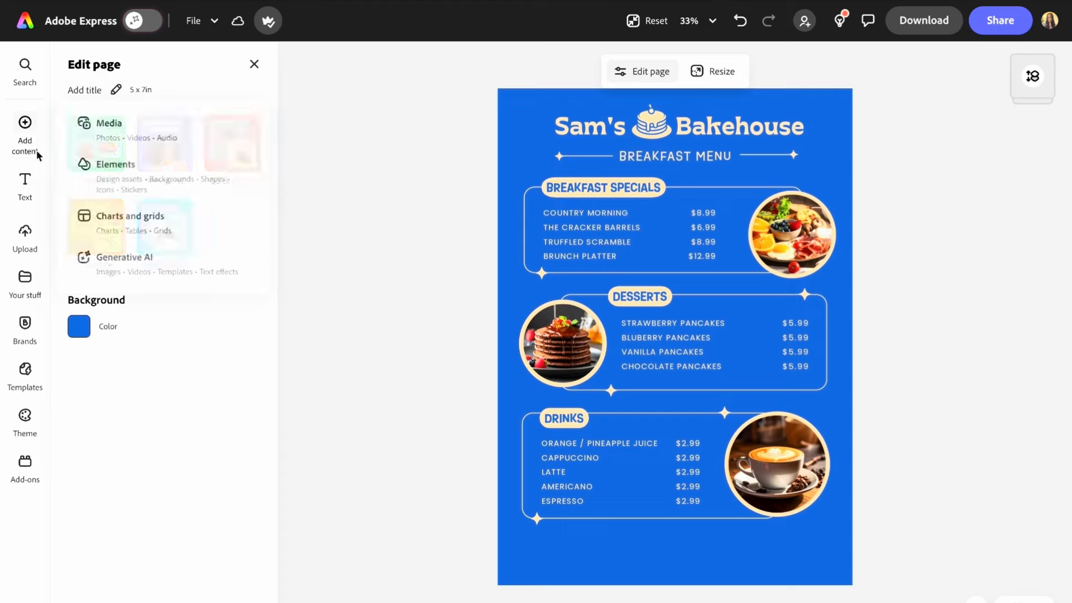
{"action": "left_click", "coordinate": [113, 180]}
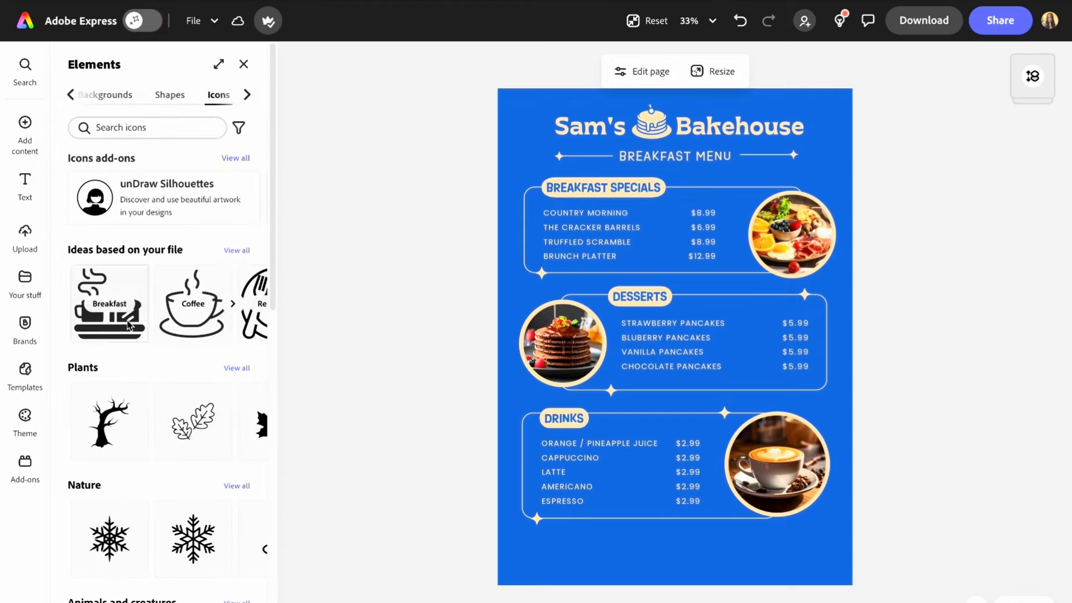
{"action": "left_click", "coordinate": [170, 95]}
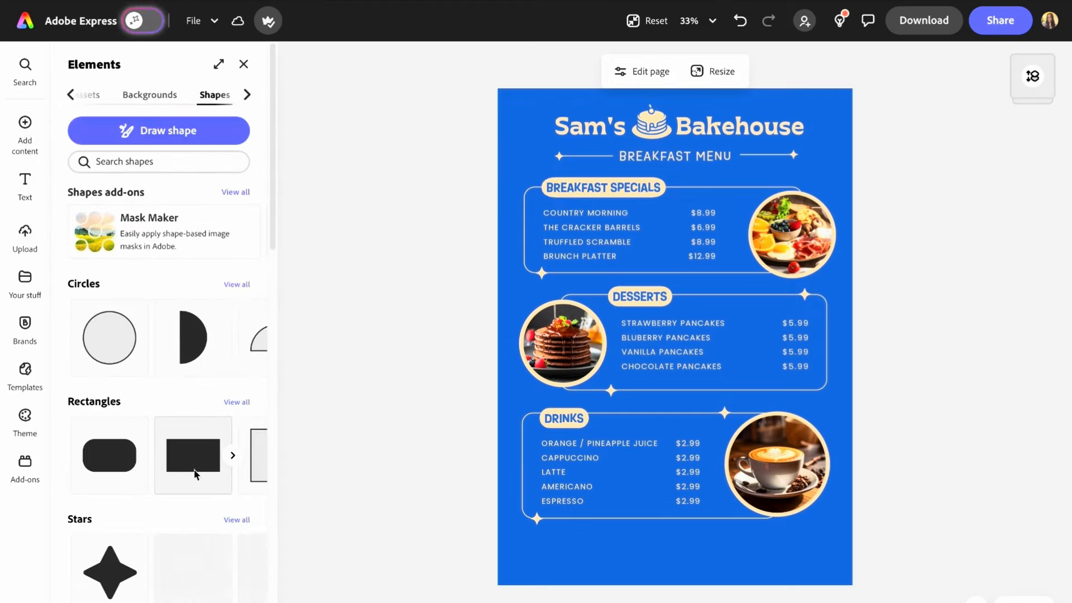
{"action": "left_click", "coordinate": [180, 457]}
{"action": "left_click_drag", "start_coordinate": [675, 335], "coordinate": [819, 531]}
{"action": "left_click", "coordinate": [897, 397]}
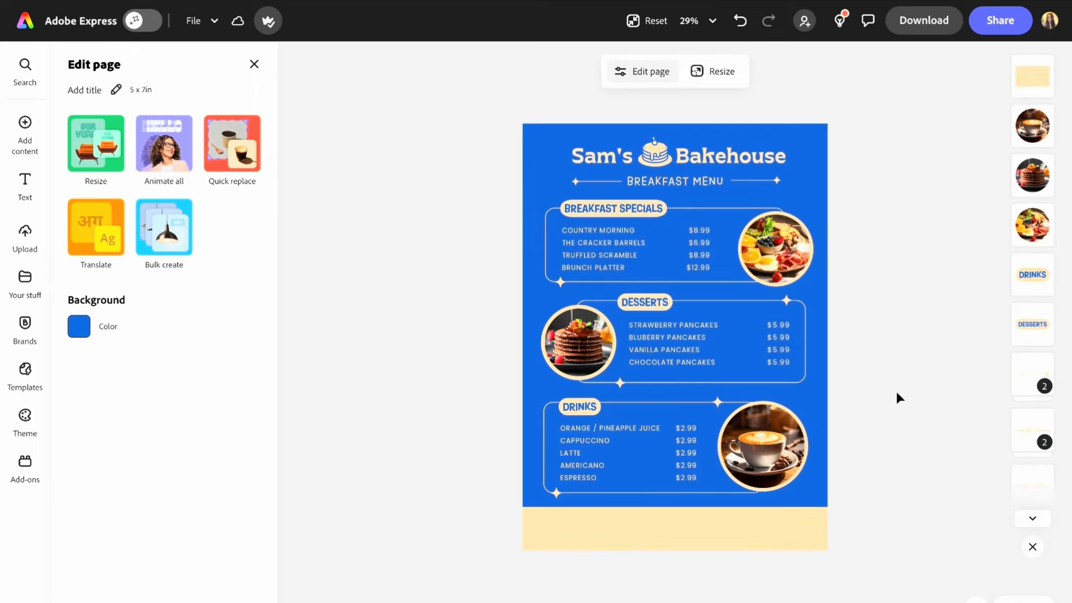
- Add footer text reading 'For party orders, call us at' followed by the contact phone number
{"action": "scroll", "coordinate": [708, 426], "scroll_direction": "up", "scroll_amount": 1}
{"action": "left_click_drag", "start_coordinate": [664, 144], "coordinate": [665, 155]}
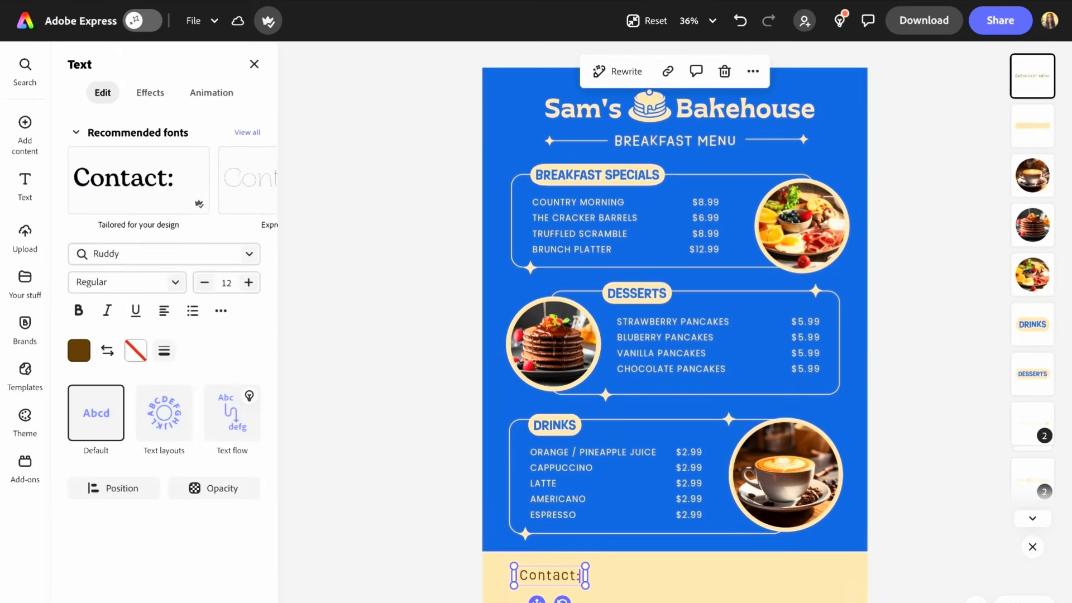
{"action": "scroll", "coordinate": [596, 564], "scroll_direction": "up", "scroll_amount": 3}
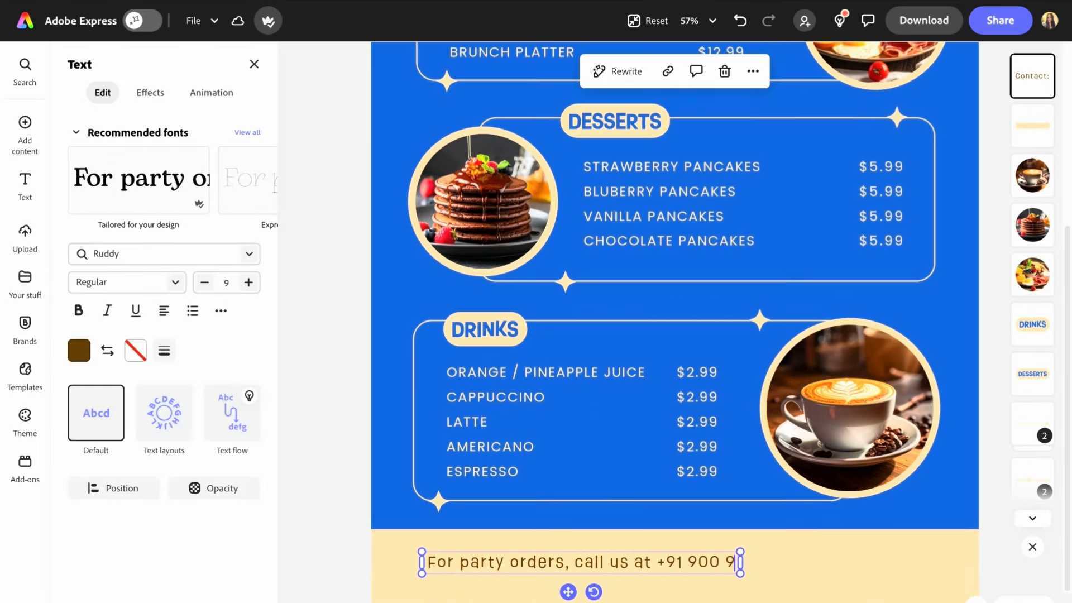
{"action": "type", "text": "00 000"}
{"action": "scroll", "coordinate": [718, 573], "scroll_direction": "down", "scroll_amount": 2}
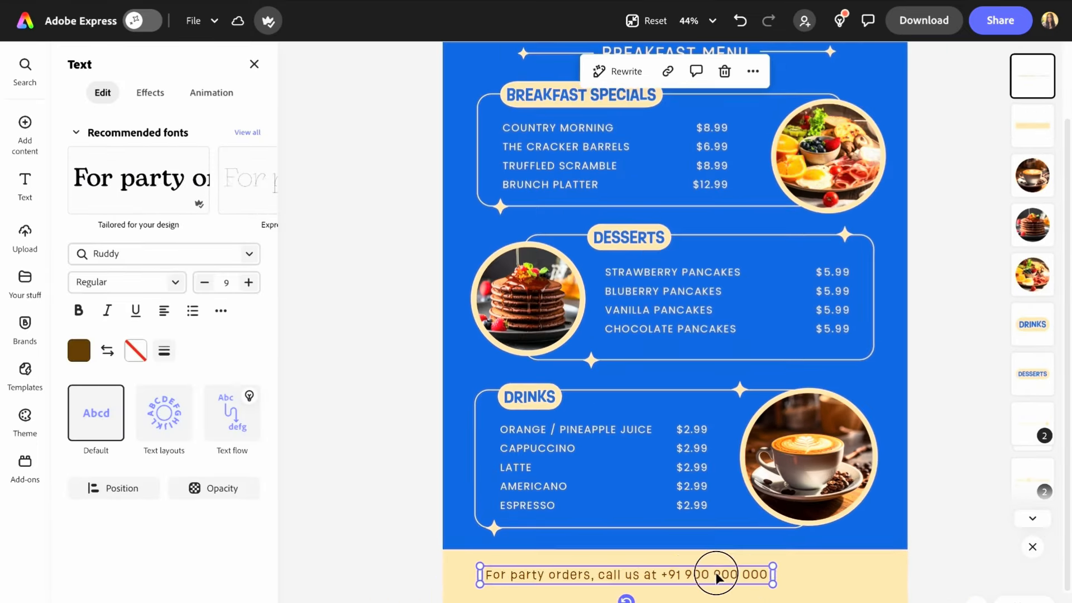
{"action": "left_click", "coordinate": [969, 548]}
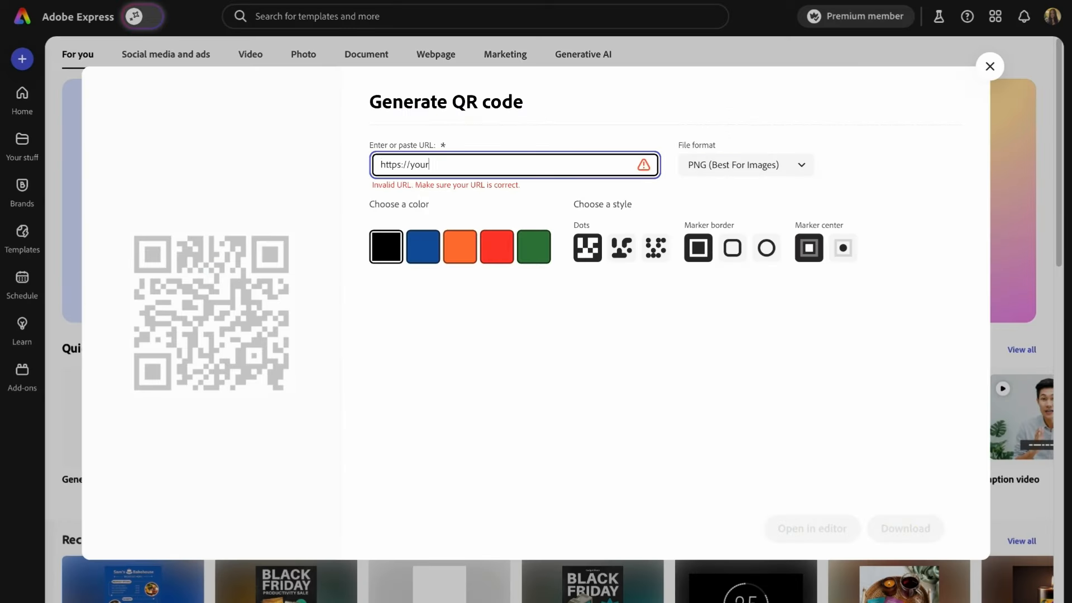
{"action": "type", "text": "urlhere.com"}
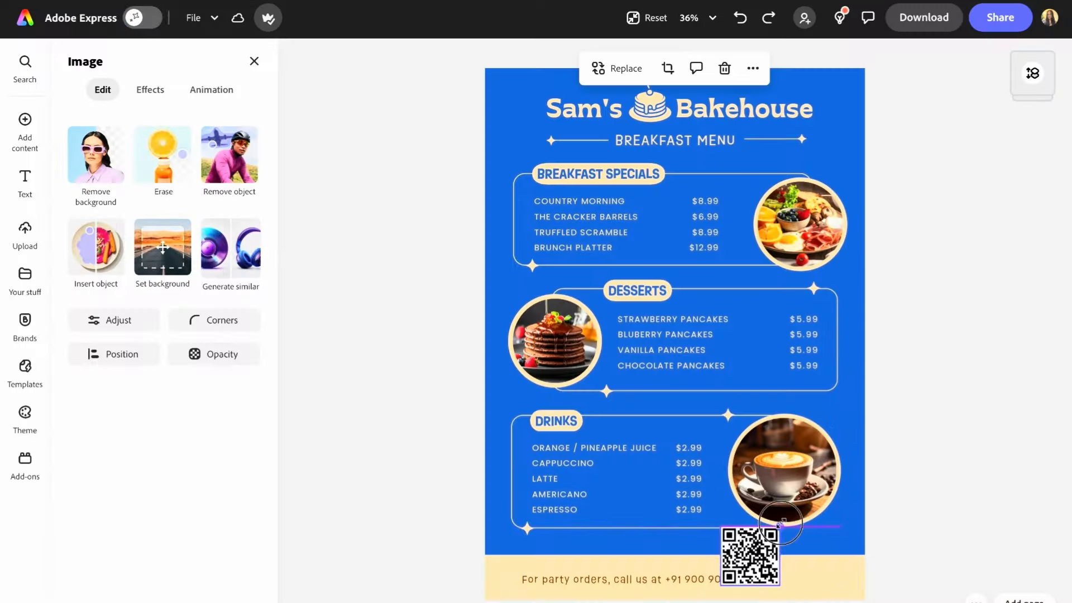
{"action": "left_click_drag", "start_coordinate": [749, 555], "coordinate": [814, 564]}
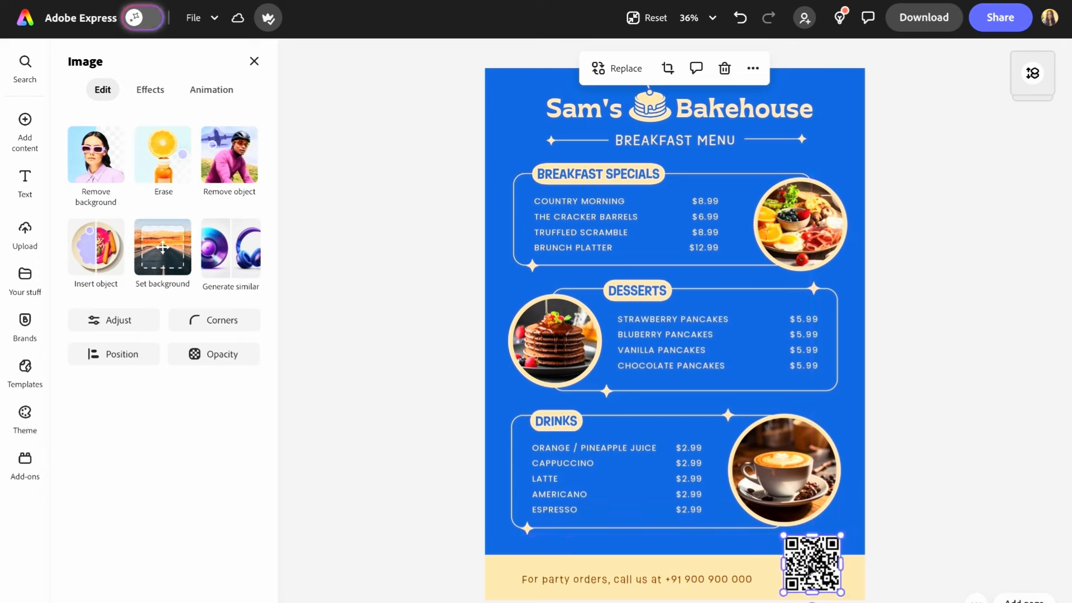
- Add 'scan this code' to the footer text and restyle the footer band orange with white lettering
{"action": "left_click", "coordinate": [659, 592]}
{"action": "left_click", "coordinate": [637, 579]}
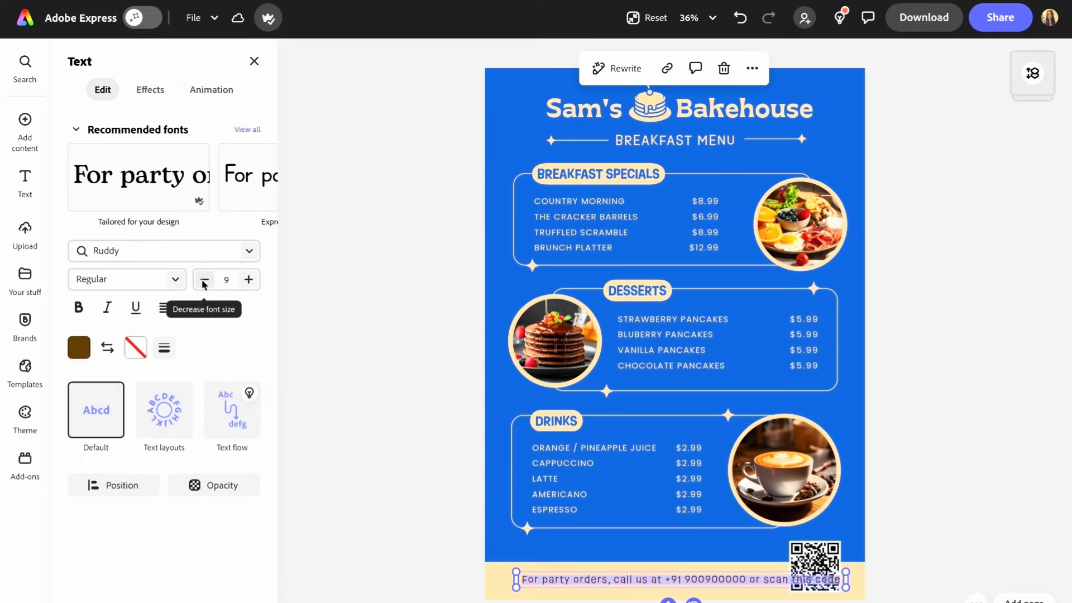
{"action": "scroll", "coordinate": [555, 577], "scroll_direction": "up", "scroll_amount": 3}
{"action": "left_click", "coordinate": [866, 565]}
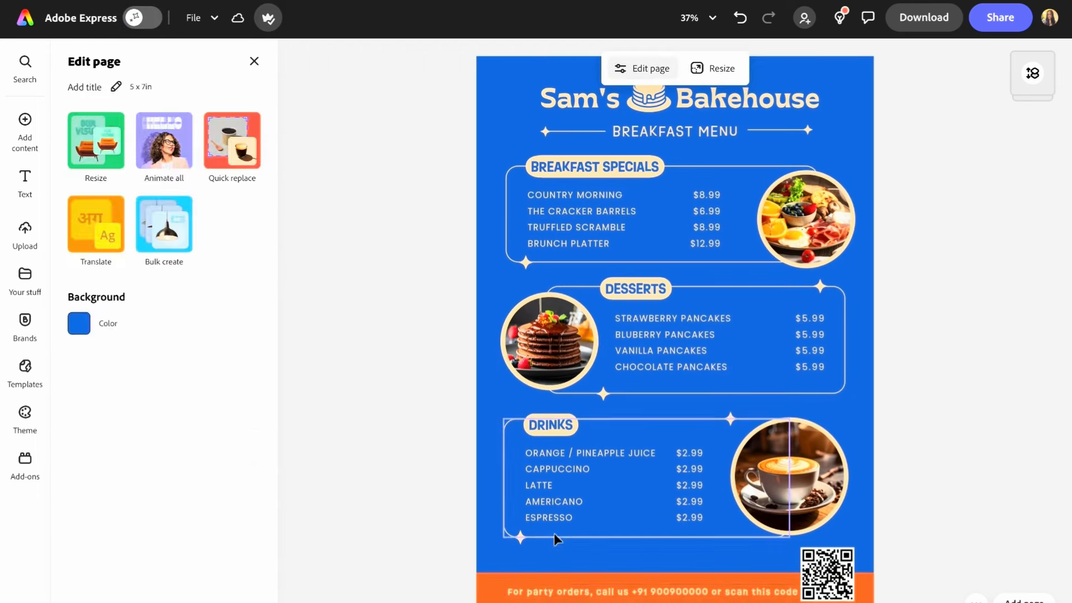
{"action": "left_click", "coordinate": [501, 591]}
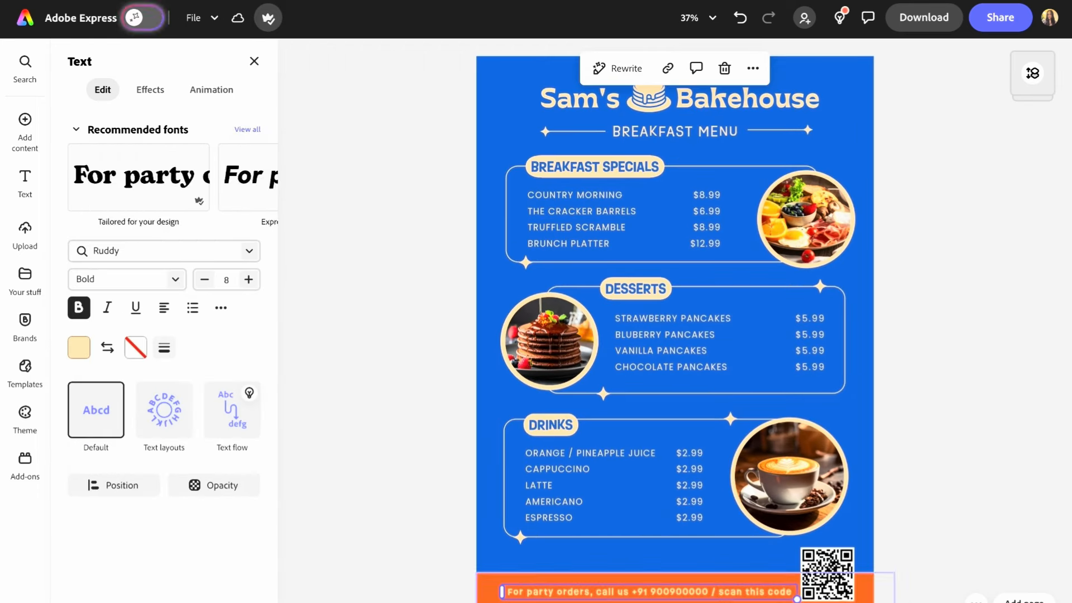
{"action": "left_click", "coordinate": [883, 445]}
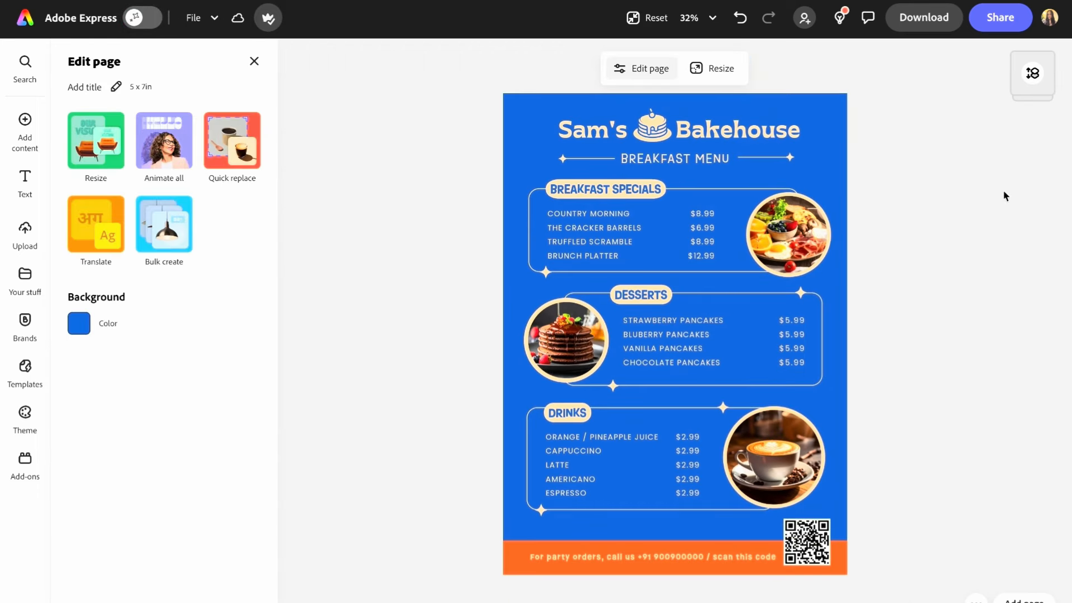
- Download the menu as a PDF Print file in CMYK colour mode
{"action": "left_click", "coordinate": [933, 21]}
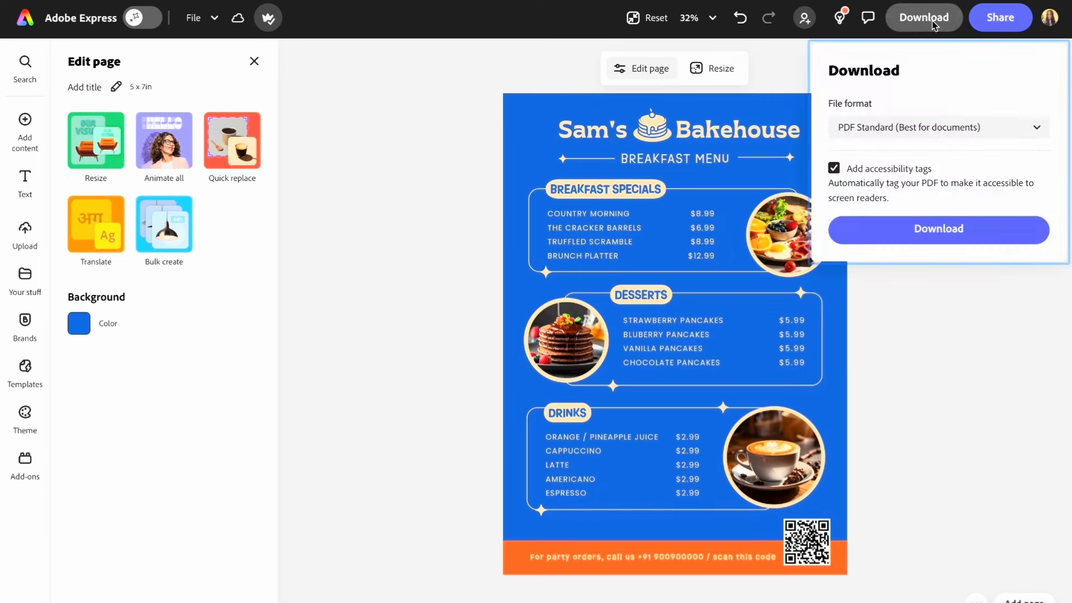
{"action": "left_click", "coordinate": [920, 129]}
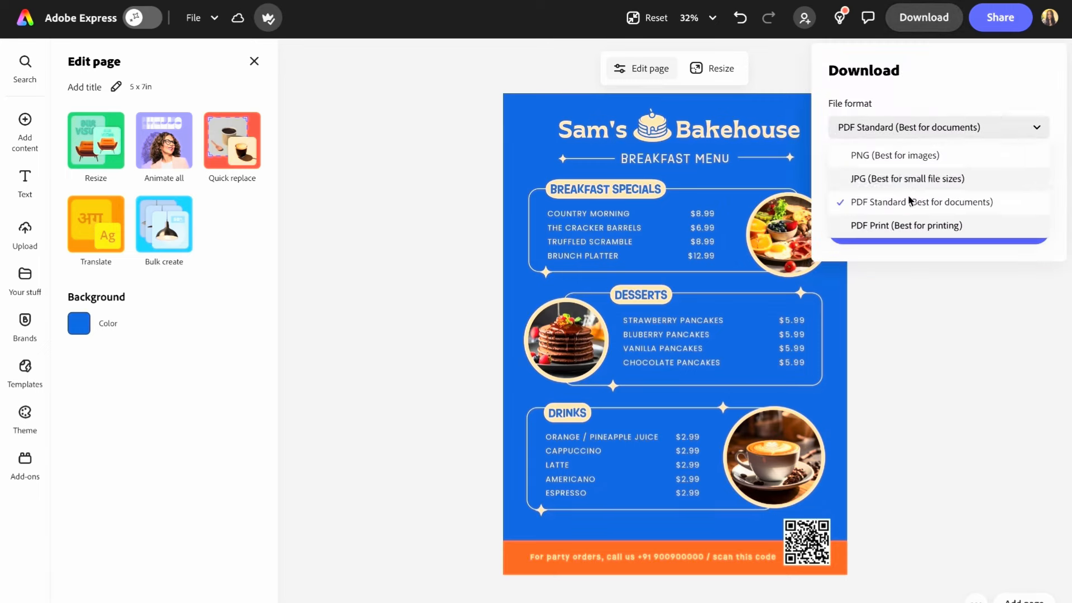
{"action": "left_click", "coordinate": [905, 226]}
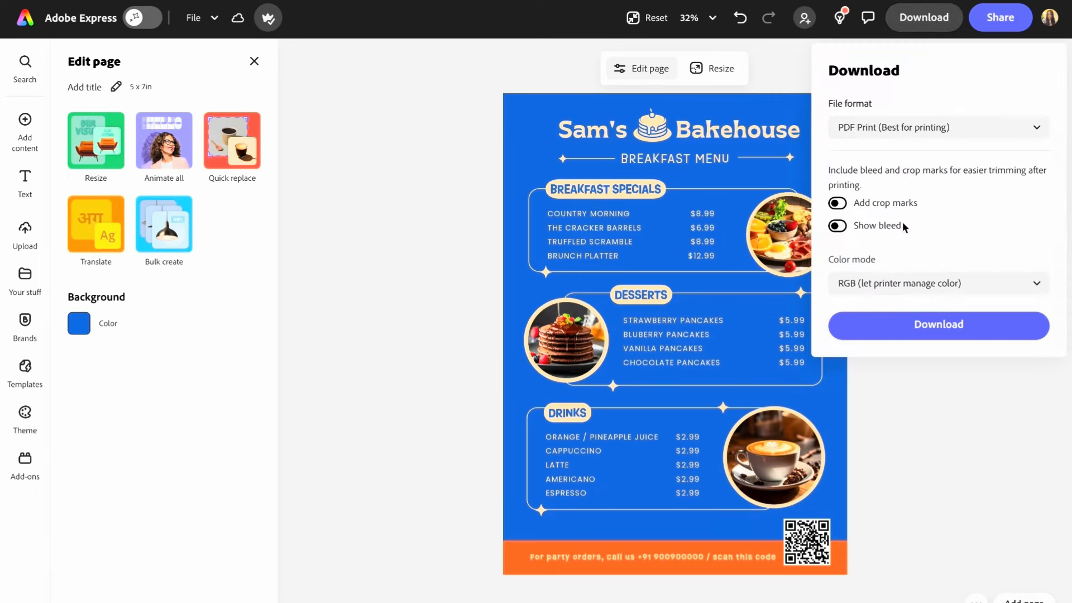
{"action": "left_click", "coordinate": [894, 284]}
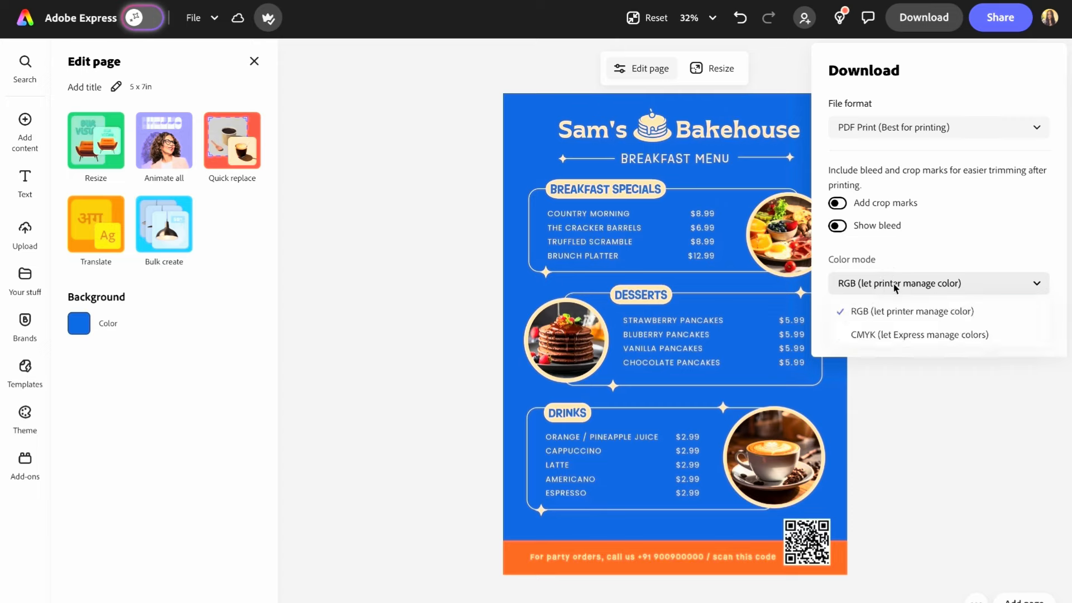
{"action": "left_click", "coordinate": [887, 332]}
{"action": "left_click", "coordinate": [919, 349]}
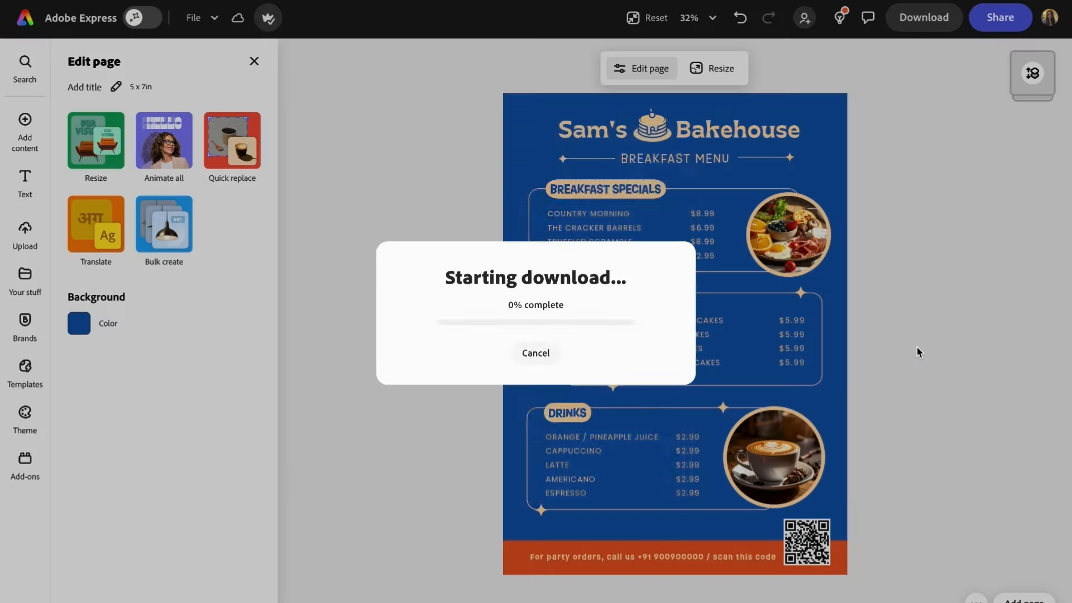